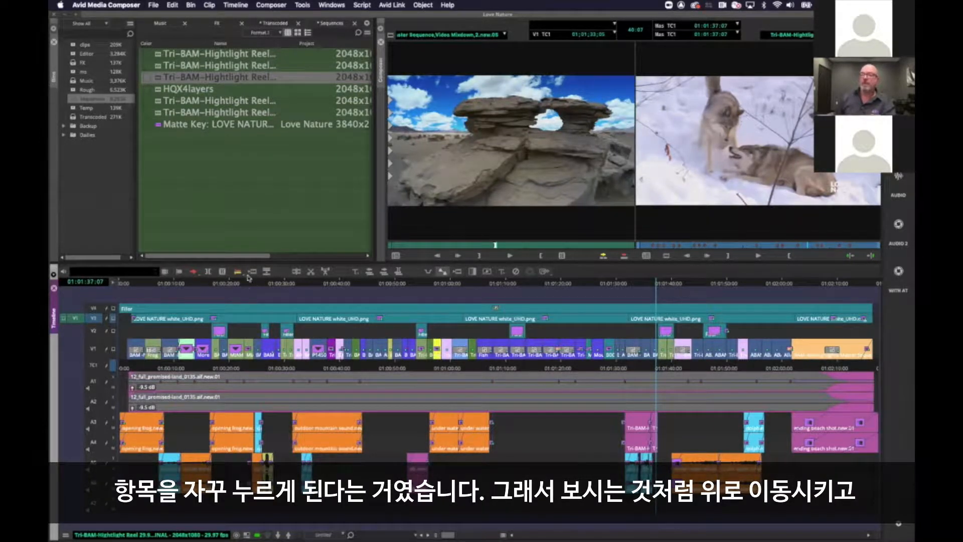
Switch the smart tool's segment mode to the yellow arrow and its trim mode to the red overwrite option.
{"action": "right_click", "coordinate": [196, 276]}
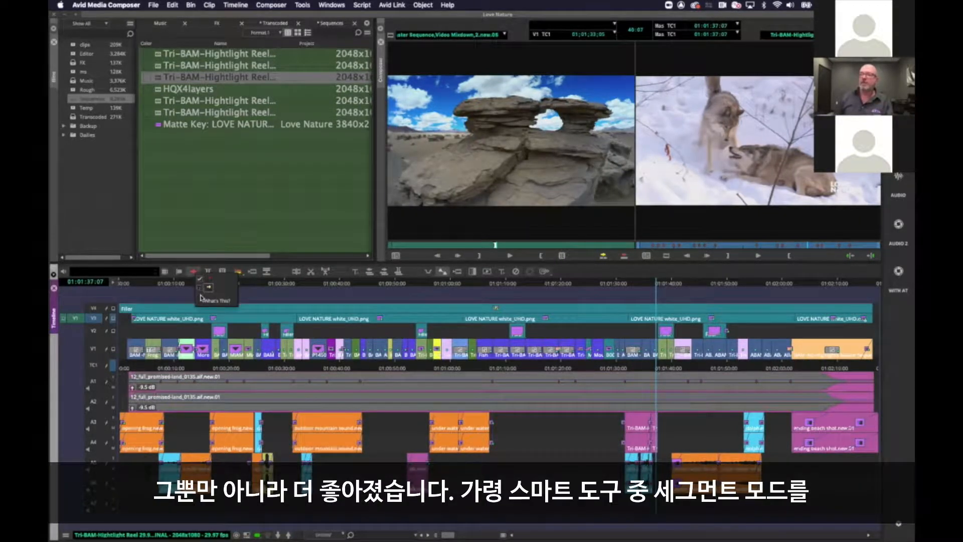
{"action": "left_click", "coordinate": [201, 290]}
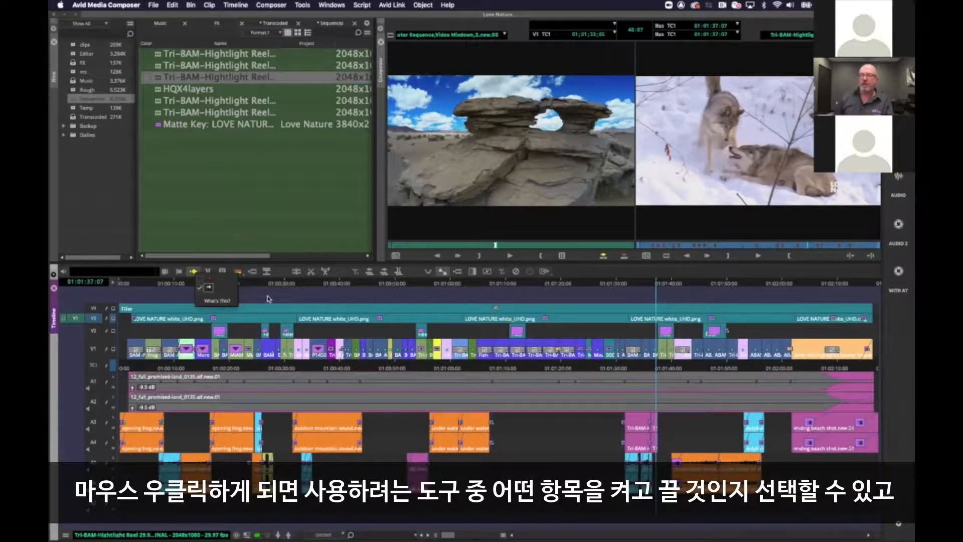
{"action": "left_click", "coordinate": [239, 275]}
{"action": "right_click", "coordinate": [239, 274]}
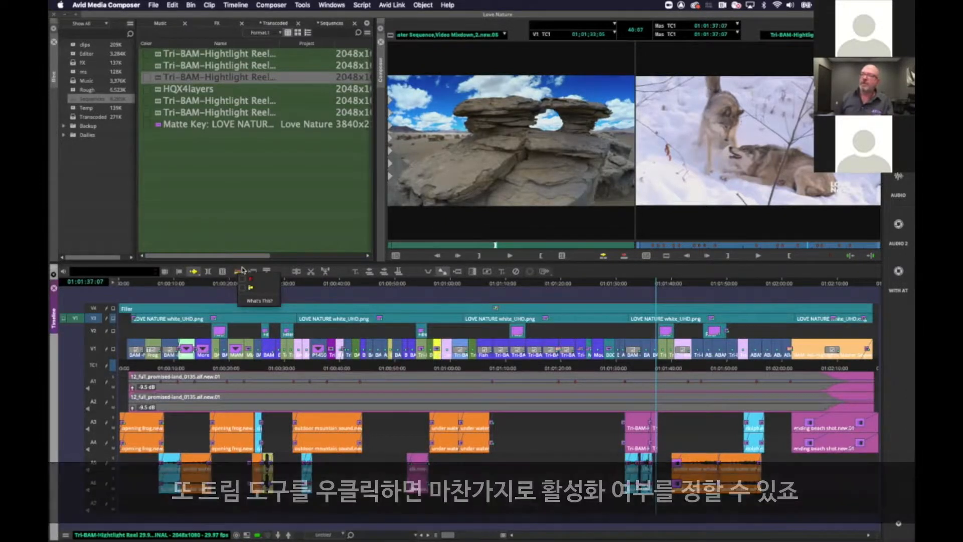
{"action": "left_click", "coordinate": [246, 289]}
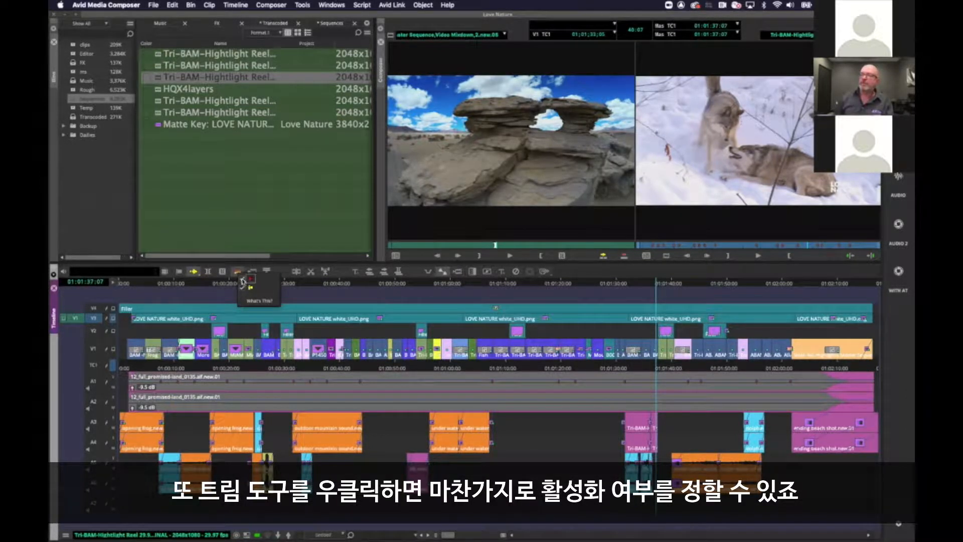
{"action": "left_click", "coordinate": [246, 279]}
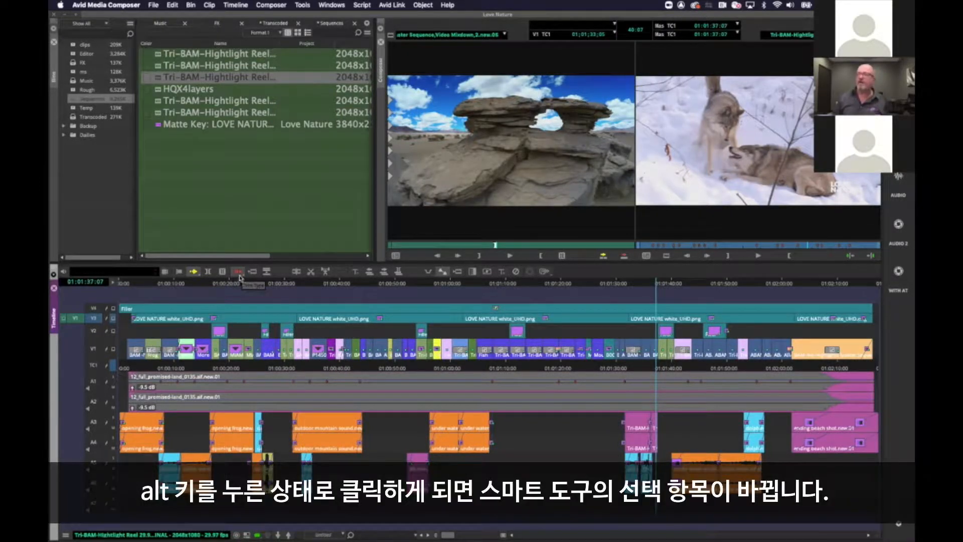
Cycle the smart tool's trim mode through its options, ending off the red-only overwrite setting.
{"action": "left_click", "coordinate": [239, 272], "text": "alt"}
{"action": "left_click", "coordinate": [240, 272], "text": "alt"}
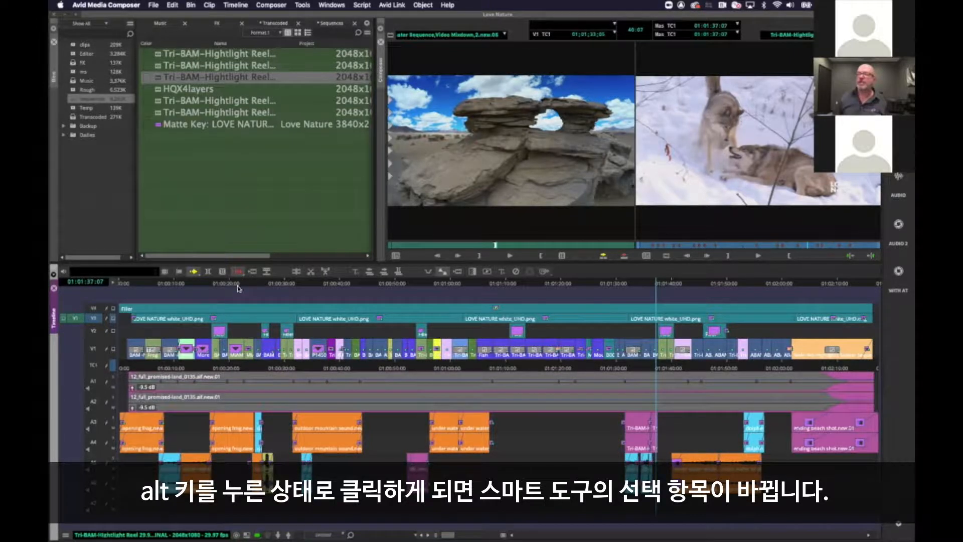
{"action": "left_click", "coordinate": [239, 272], "text": "alt"}
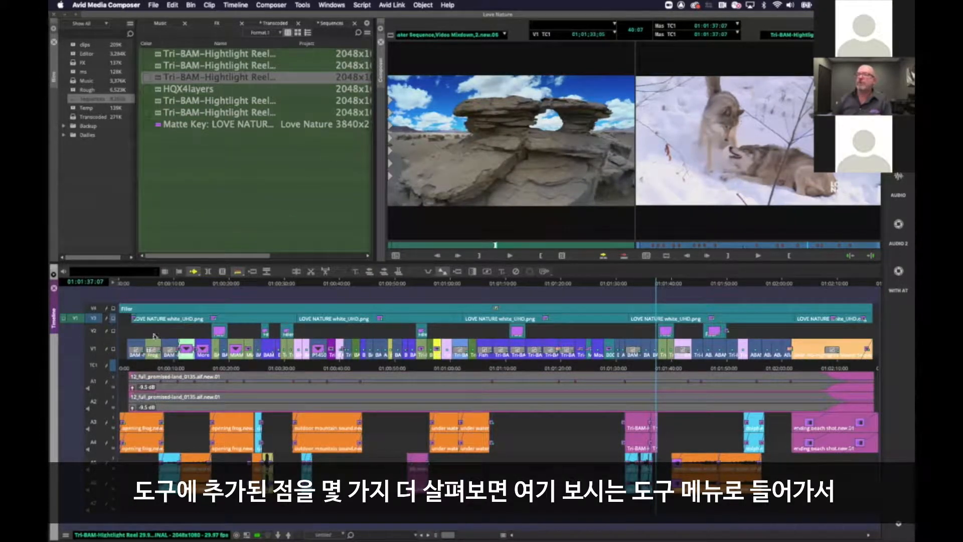
Open the Audio Tool and dock it as a tab in the Timeline window.
{"action": "left_click", "coordinate": [302, 5]}
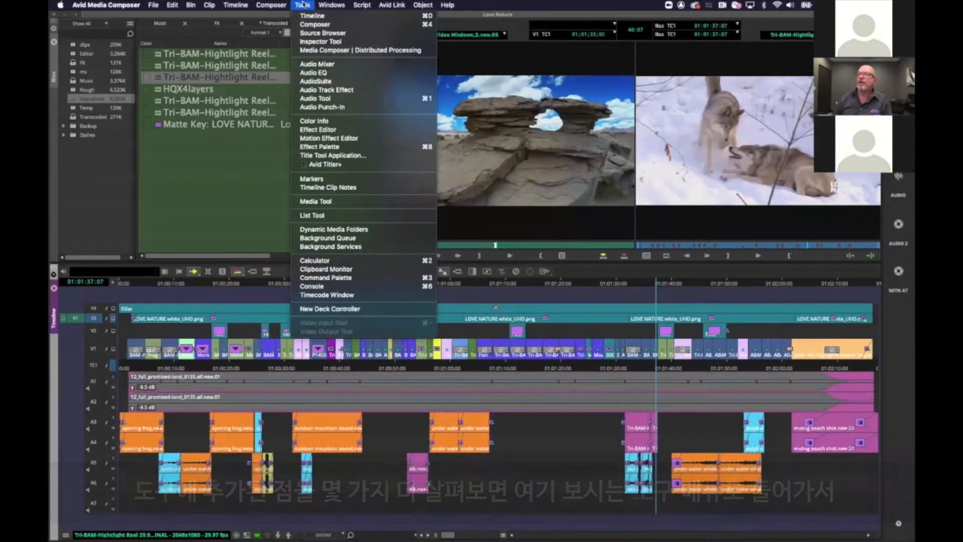
{"action": "left_click", "coordinate": [308, 100]}
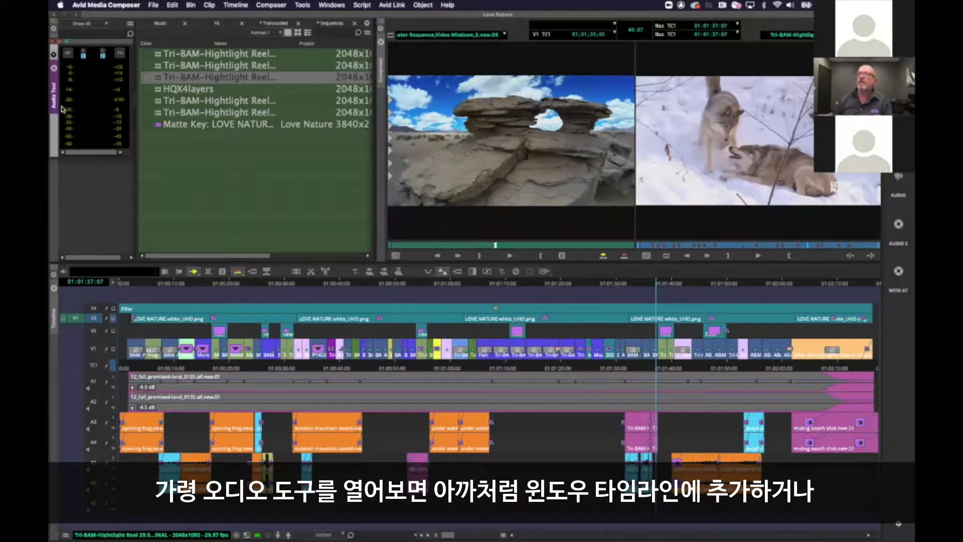
{"action": "left_click_drag", "start_coordinate": [57, 96], "coordinate": [57, 361]}
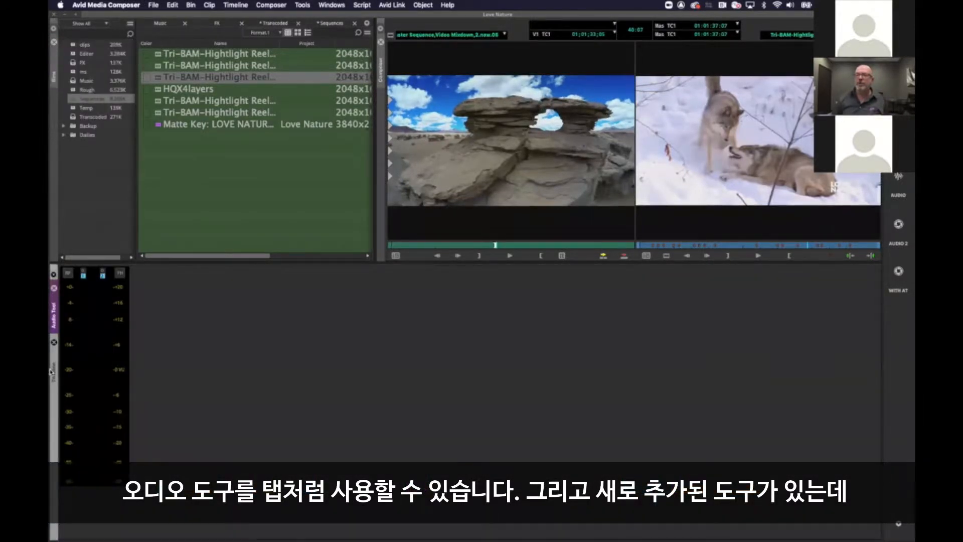
Switch between the Timeline and Audio Tool tabs, and close the Audio Tool.
{"action": "left_click", "coordinate": [52, 371]}
{"action": "left_click", "coordinate": [54, 301]}
{"action": "left_click", "coordinate": [55, 362]}
{"action": "left_click", "coordinate": [54, 290]}
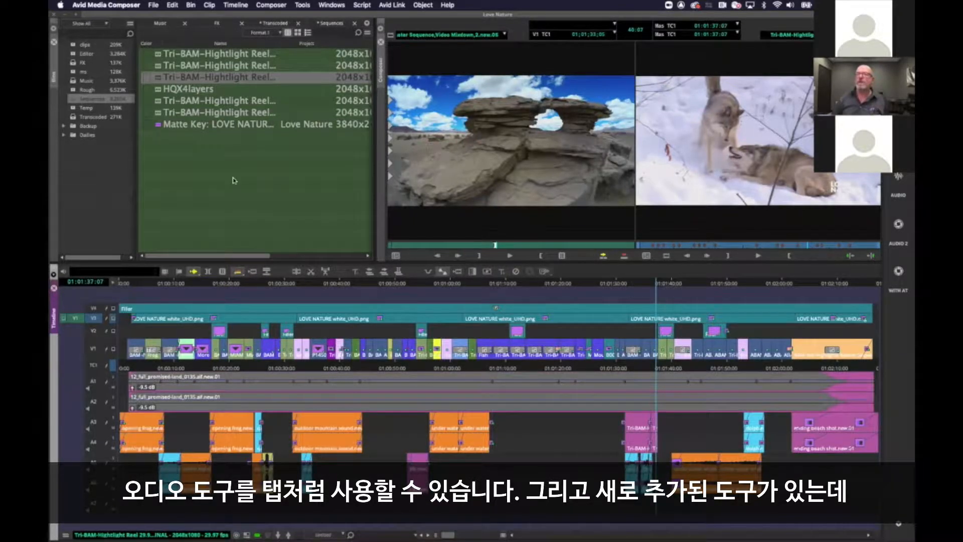
Open the Inspector Tool, dock it beside the Timeline ahead of the track headers, and narrow its pane.
{"action": "left_click", "coordinate": [302, 5]}
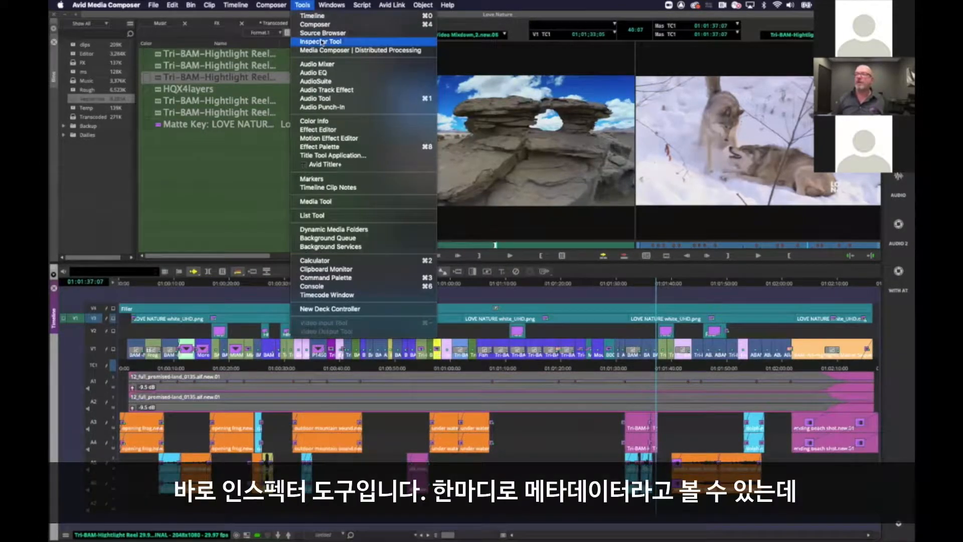
{"action": "left_click", "coordinate": [340, 43]}
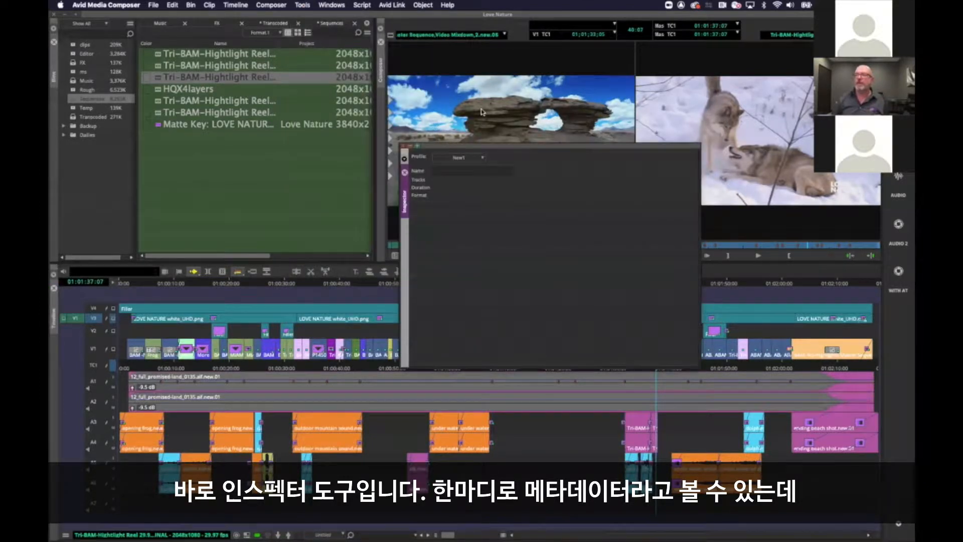
{"action": "left_click_drag", "start_coordinate": [480, 149], "coordinate": [256, 172]}
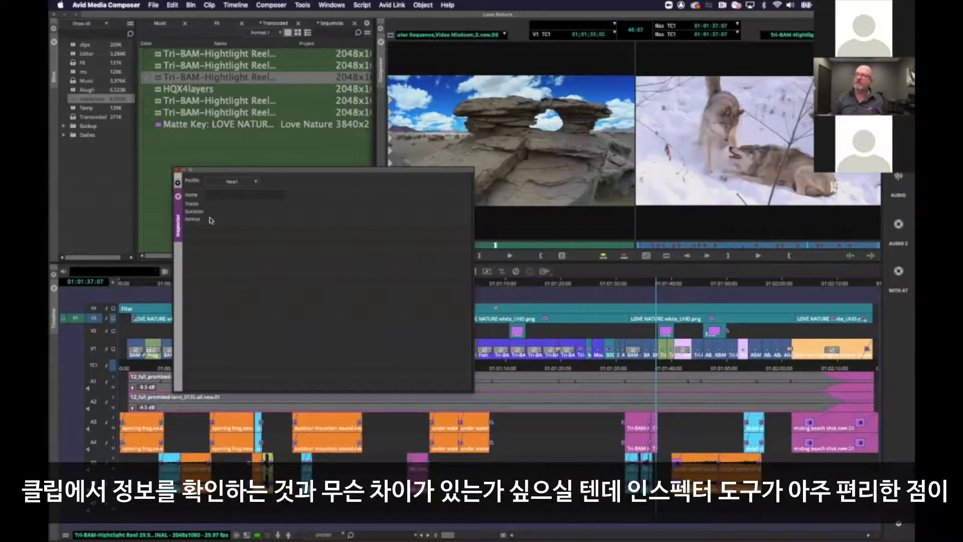
{"action": "left_click_drag", "start_coordinate": [179, 209], "coordinate": [61, 371]}
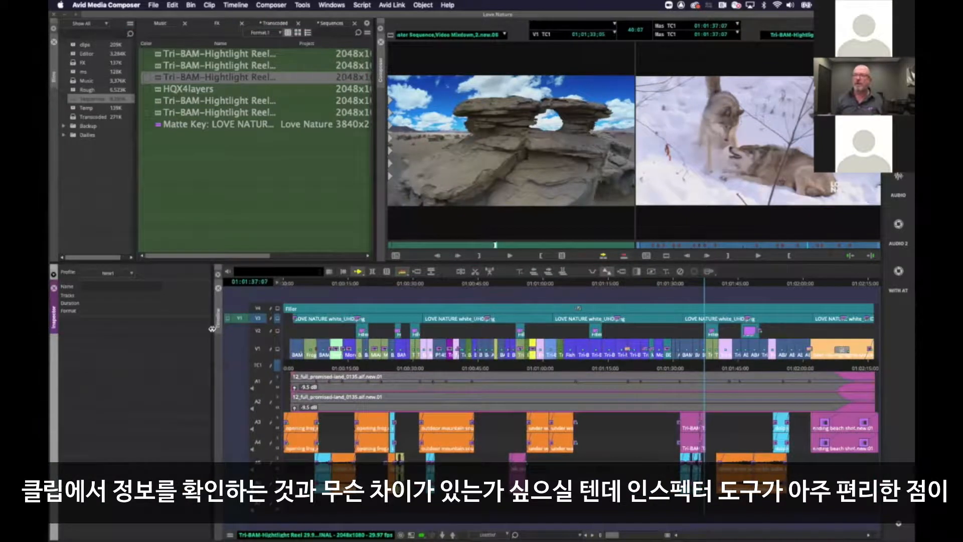
{"action": "left_click_drag", "start_coordinate": [212, 328], "coordinate": [180, 342]}
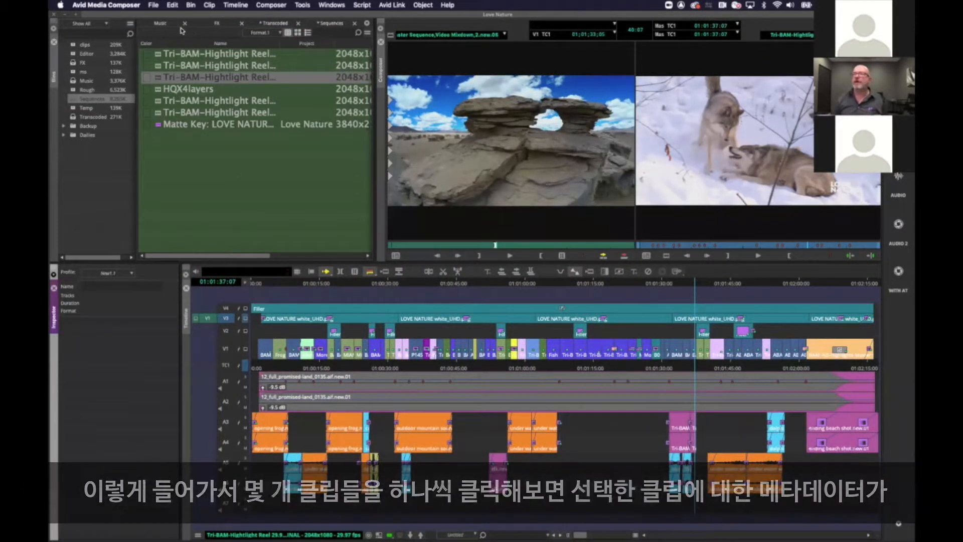
Open the clips bin and examine the Inspector metadata of several clips, including Frog and More Fish.
{"action": "double_click", "coordinate": [75, 46]}
{"action": "left_click", "coordinate": [235, 164]}
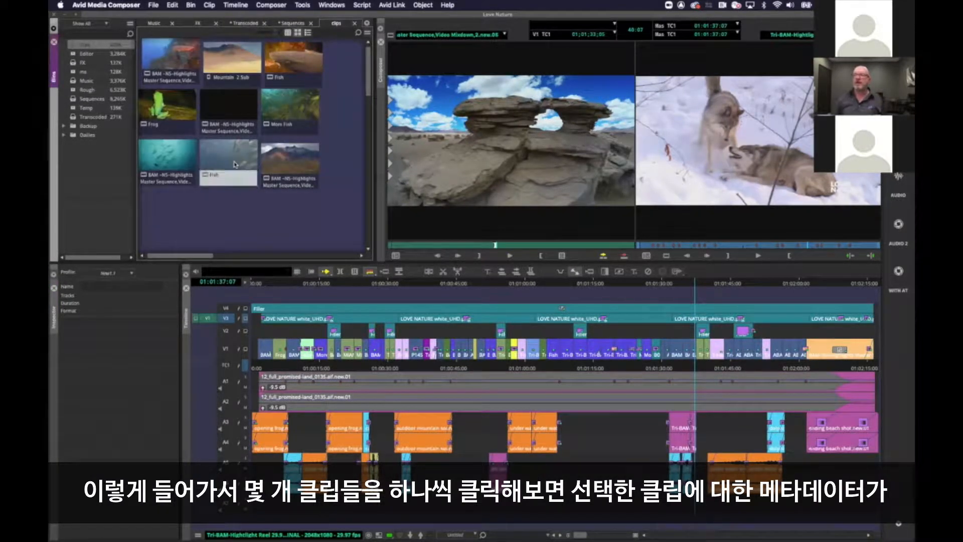
{"action": "left_click", "coordinate": [78, 374]}
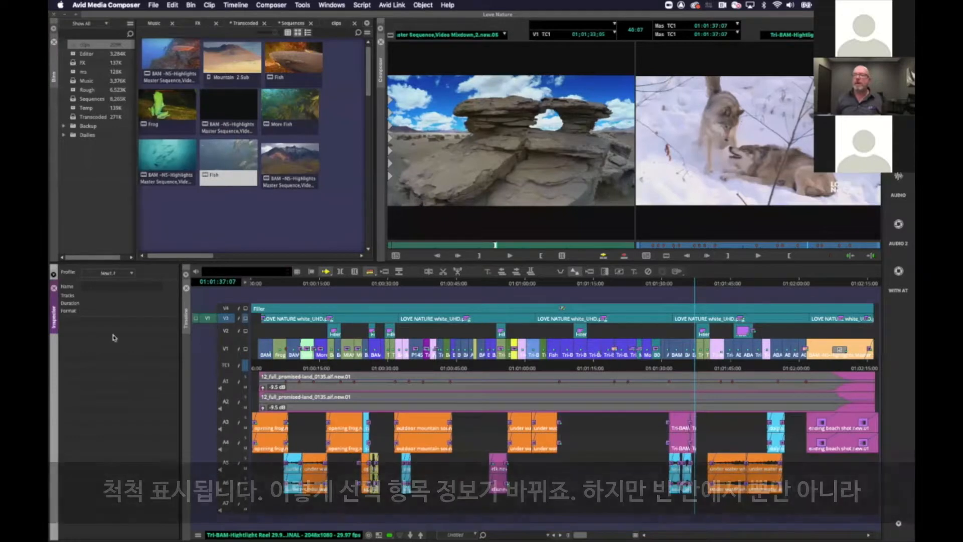
{"action": "left_click", "coordinate": [240, 216]}
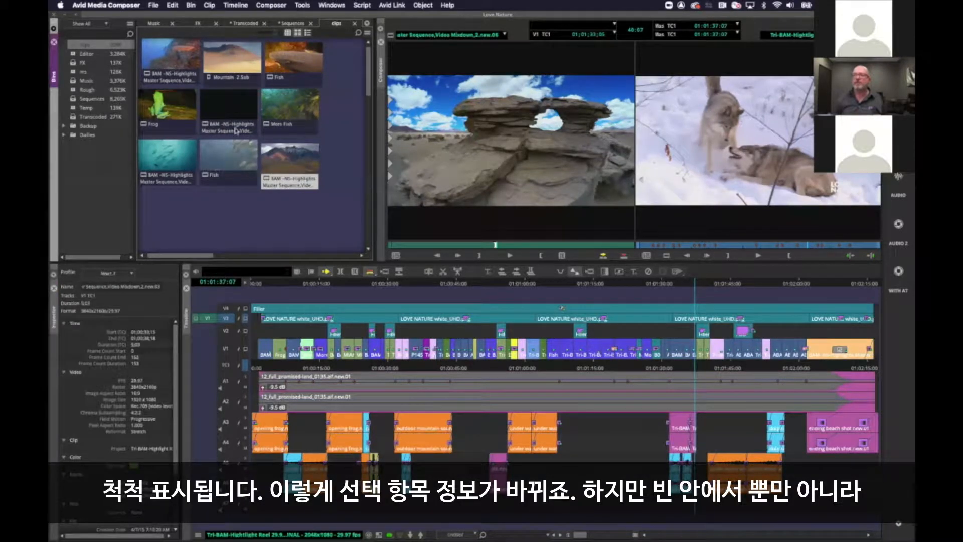
{"action": "left_click", "coordinate": [230, 156]}
{"action": "left_click", "coordinate": [171, 159]}
{"action": "left_click", "coordinate": [184, 109]}
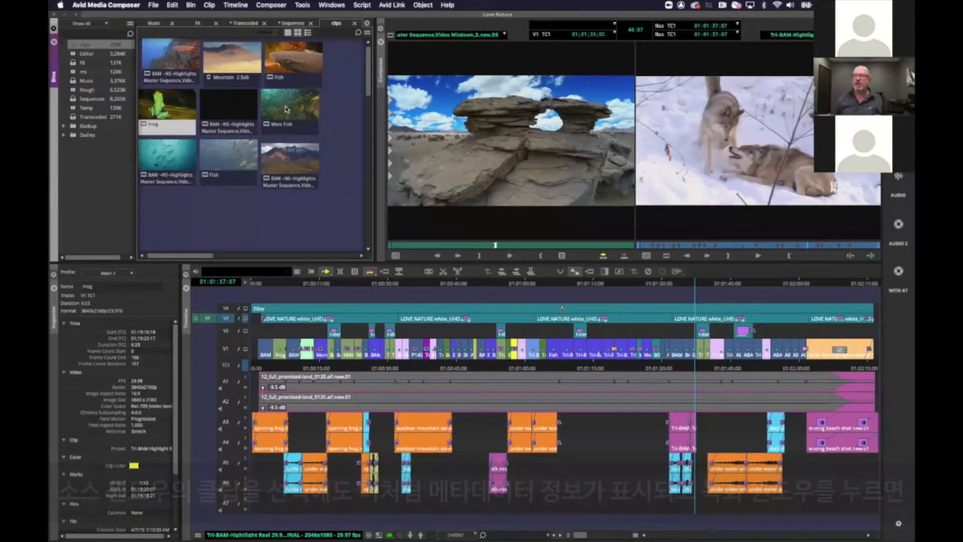
{"action": "left_click", "coordinate": [287, 109]}
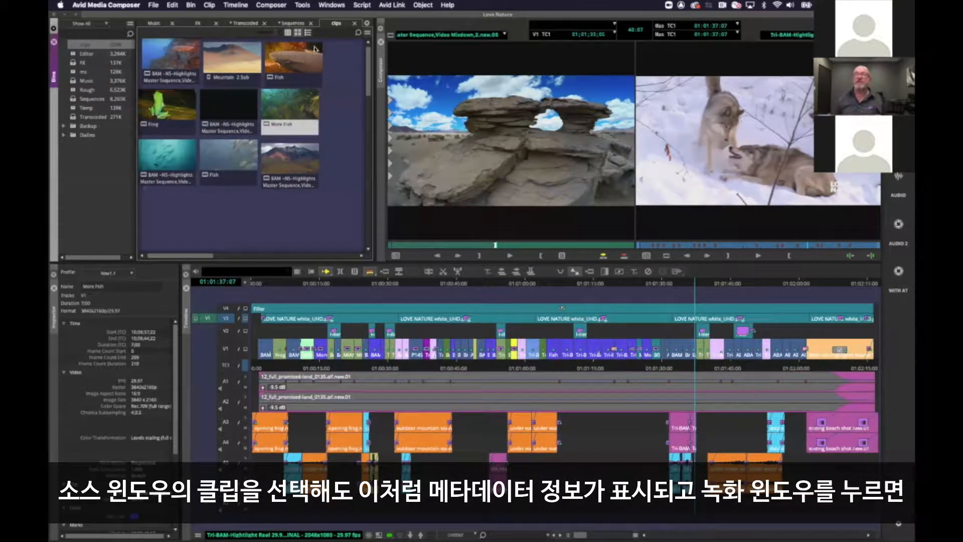
{"action": "scroll", "coordinate": [261, 227], "scroll_direction": "up", "scroll_amount": 1}
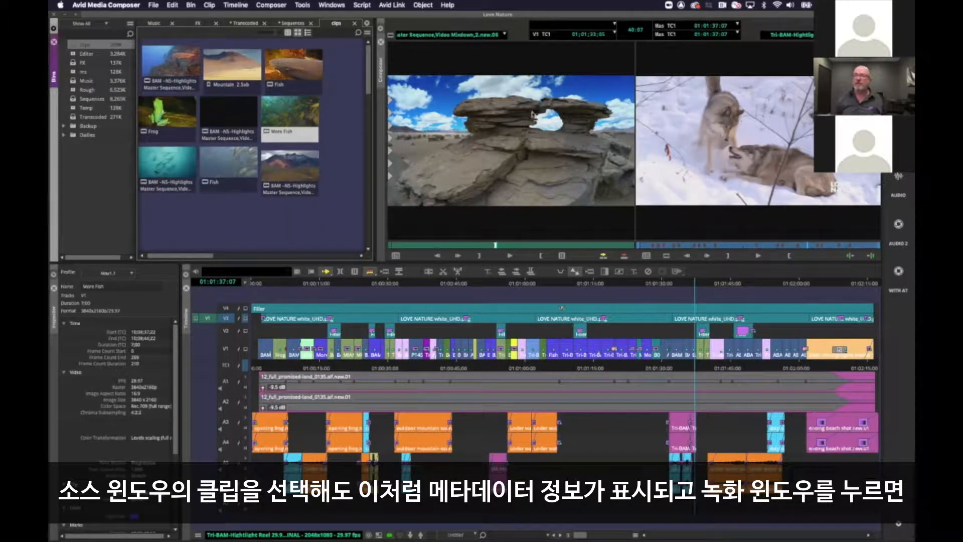
Inspect the metadata of the source clip, the sequence in the record monitor, and another sequence in the Sequences bin.
{"action": "left_click", "coordinate": [501, 134]}
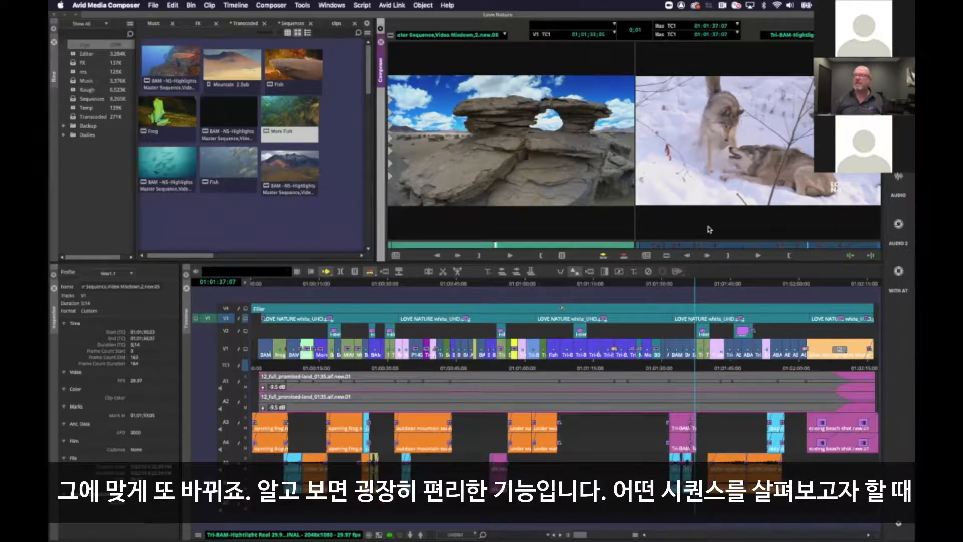
{"action": "left_click", "coordinate": [721, 152]}
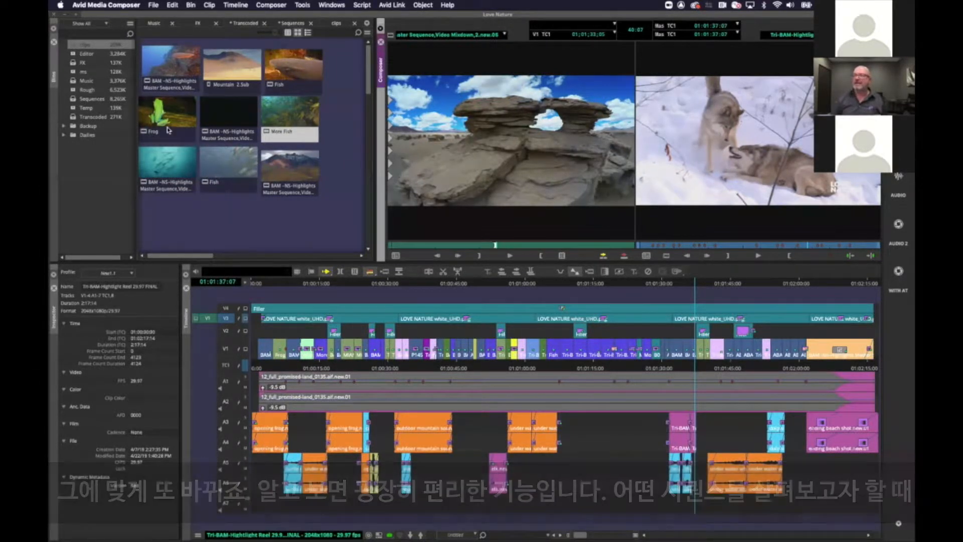
{"action": "left_click", "coordinate": [83, 98]}
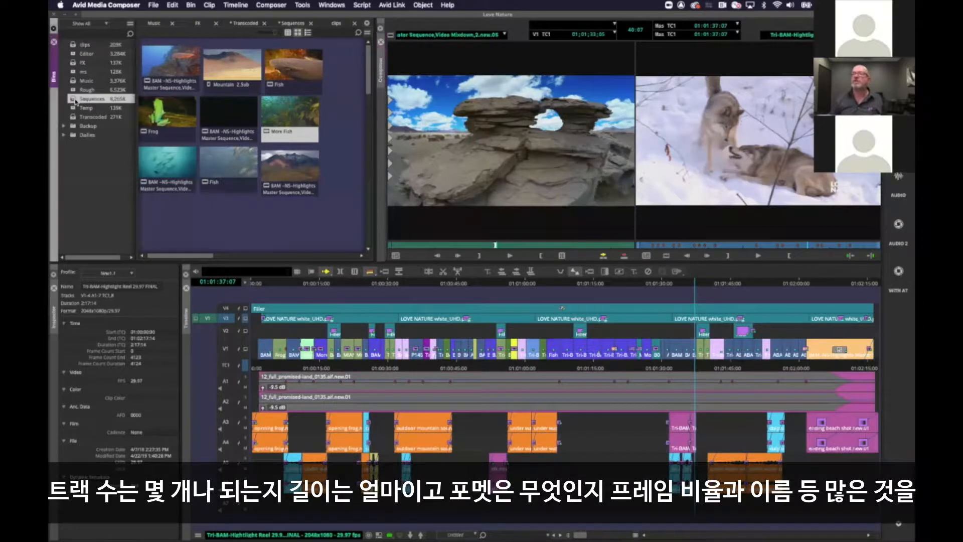
{"action": "left_click", "coordinate": [159, 103]}
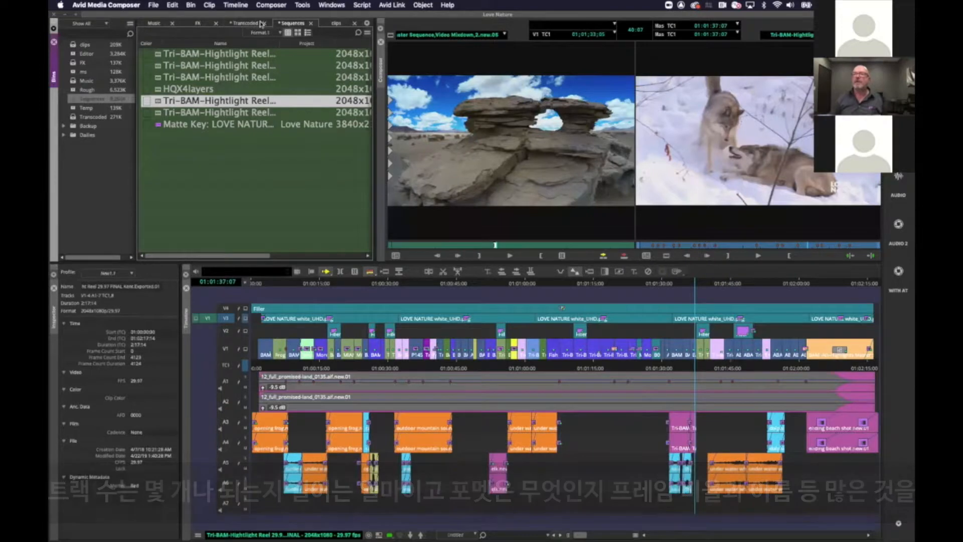
Return to the clips bin and set the More Fish clip's color to magenta through the Inspector.
{"action": "left_click", "coordinate": [325, 23]}
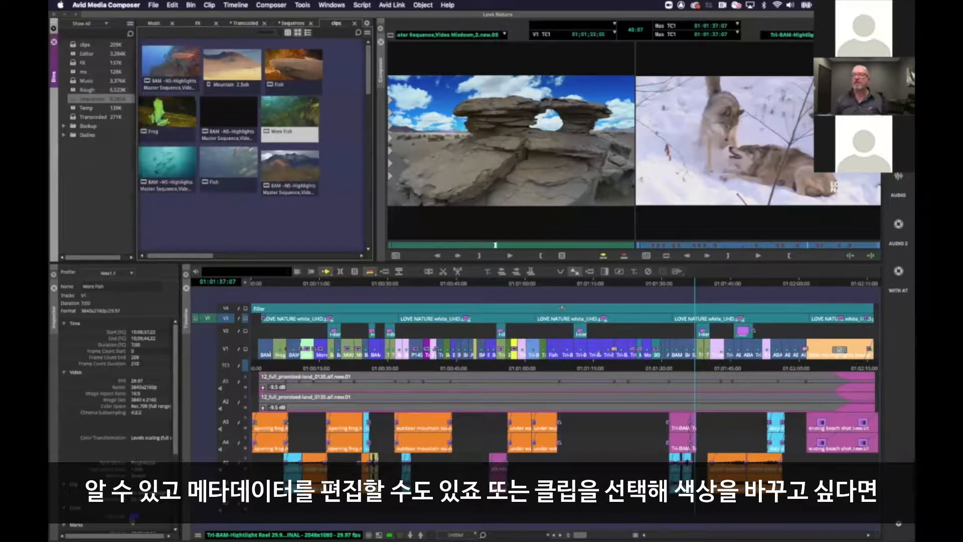
{"action": "left_click", "coordinate": [134, 519]}
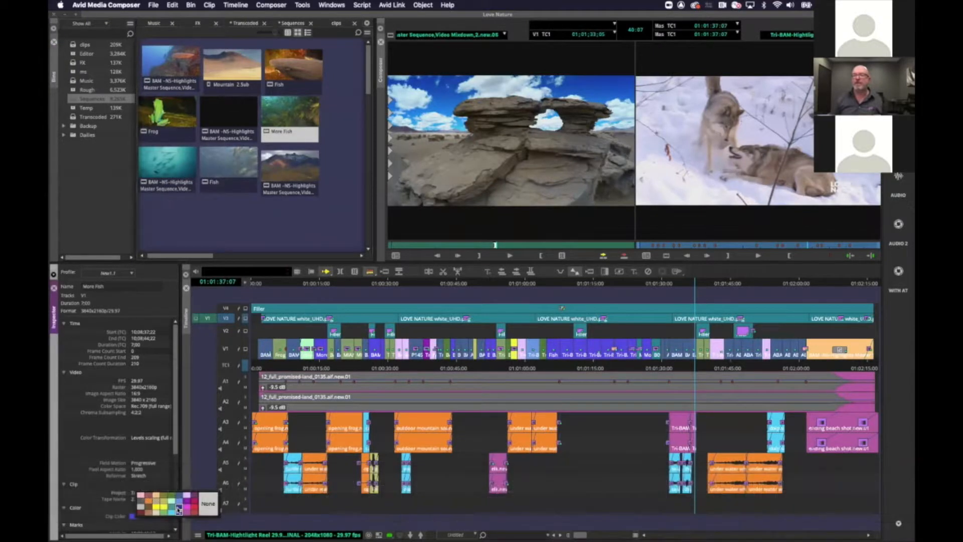
{"action": "left_click", "coordinate": [188, 508]}
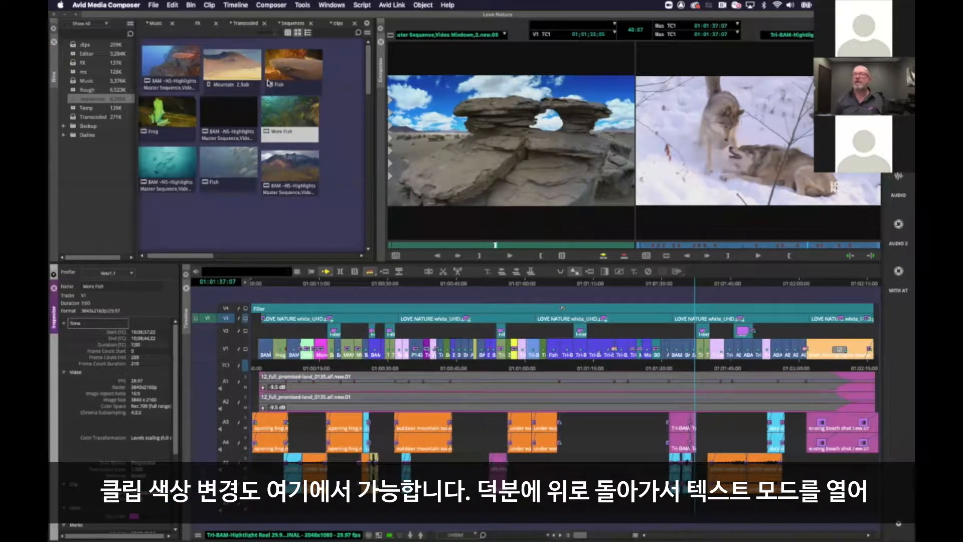
View the clips bin's metadata columns in text view, and return the bin to frame view.
{"action": "left_click", "coordinate": [289, 32]}
{"action": "mouse_move", "coordinate": [244, 256]}
{"action": "left_mouse_down"}
{"action": "mouse_move", "coordinate": [341, 260]}
{"action": "mouse_move", "coordinate": [240, 259]}
{"action": "left_mouse_up"}
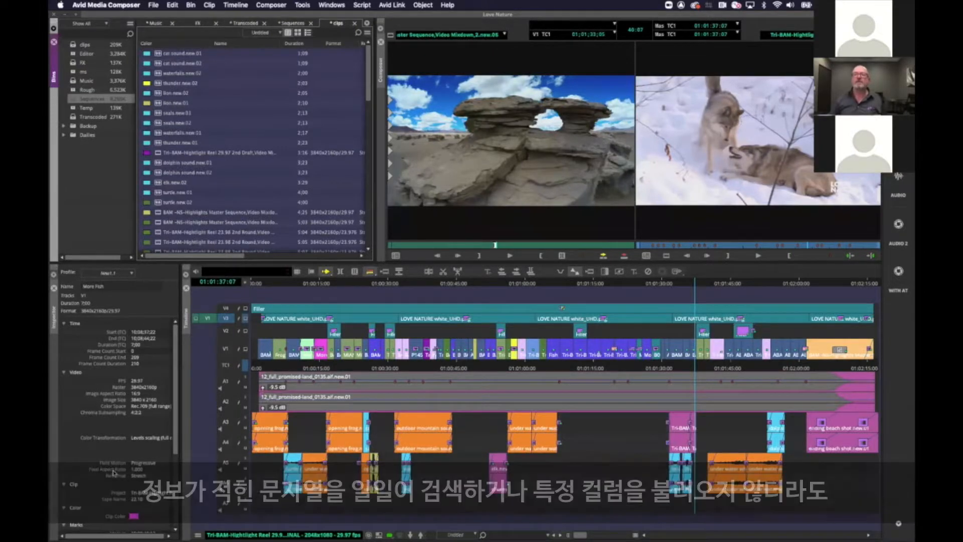
{"action": "mouse_move", "coordinate": [241, 255]}
{"action": "left_mouse_down"}
{"action": "mouse_move", "coordinate": [336, 256]}
{"action": "mouse_move", "coordinate": [229, 260]}
{"action": "left_mouse_up"}
{"action": "left_click", "coordinate": [298, 32]}
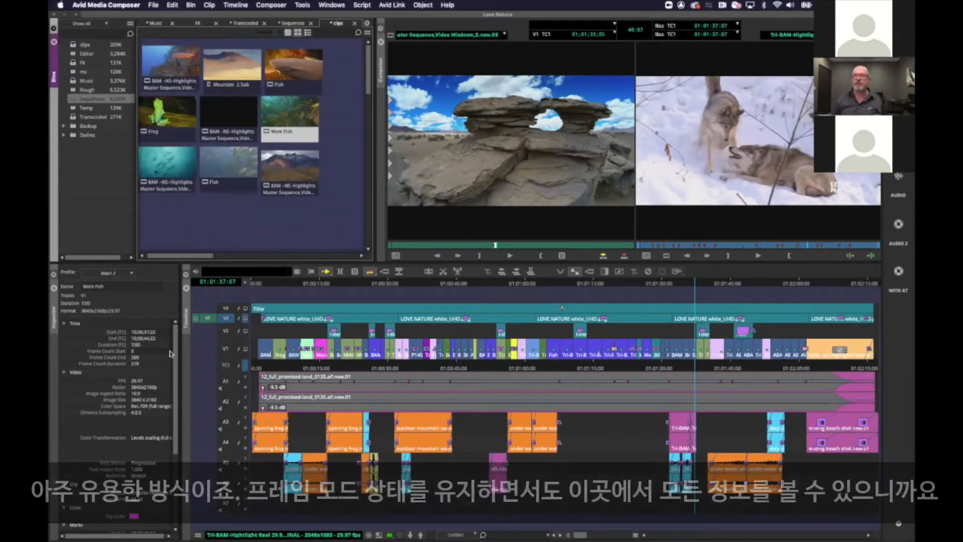
Examine the More Fish clip's name and its remaining metadata sections in the Inspector.
{"action": "left_click", "coordinate": [114, 294]}
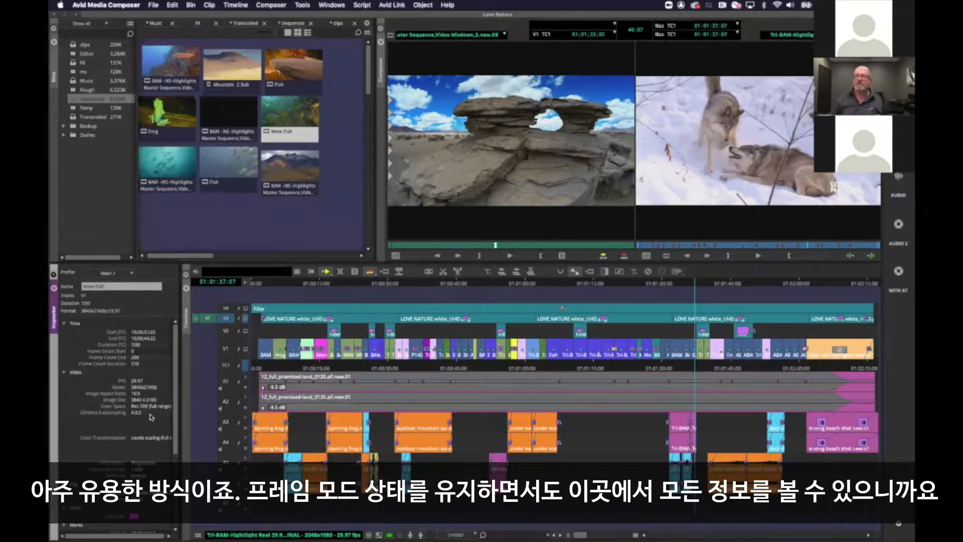
{"action": "scroll", "coordinate": [145, 441], "scroll_direction": "down", "scroll_amount": 5}
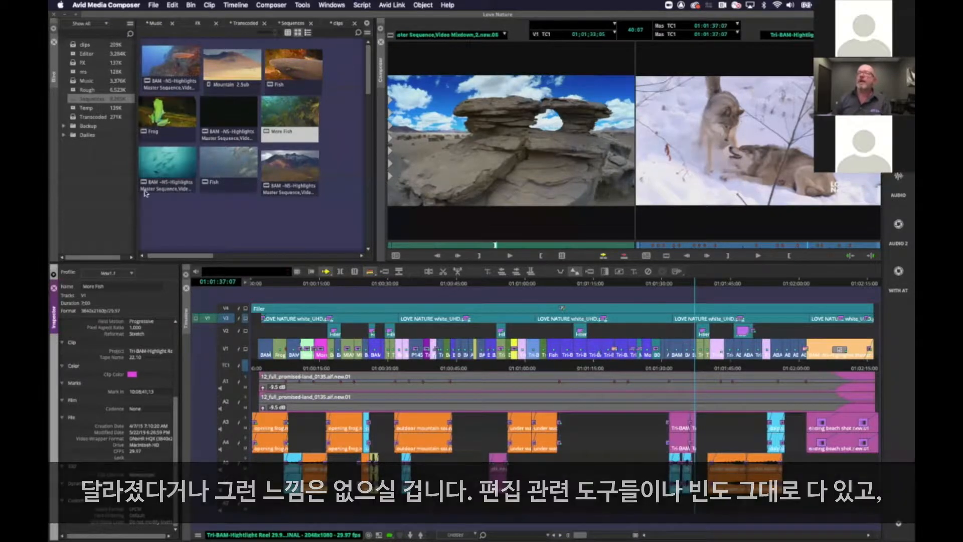
{"action": "left_click", "coordinate": [152, 6]}
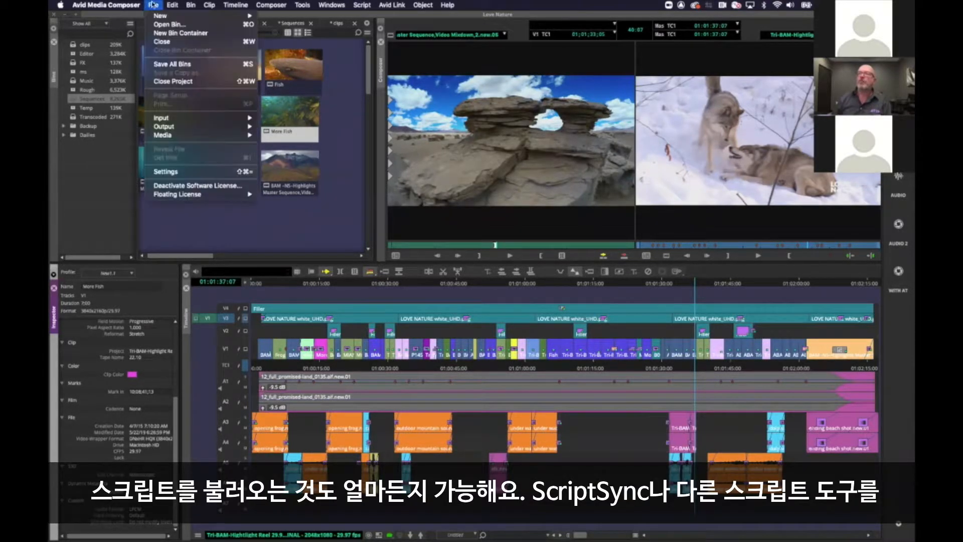
{"action": "left_click", "coordinate": [183, 236]}
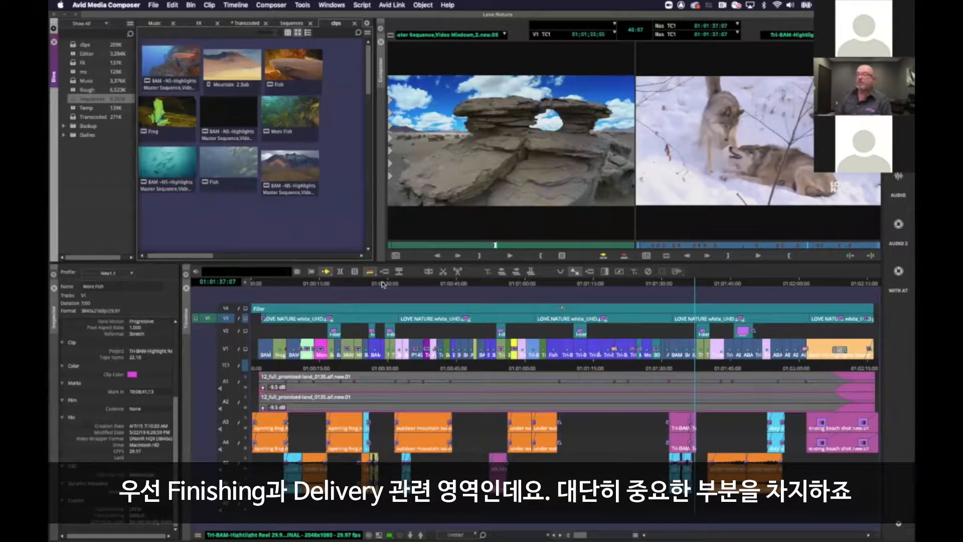
View the timeline's video quality and display options.
{"action": "left_click", "coordinate": [390, 534]}
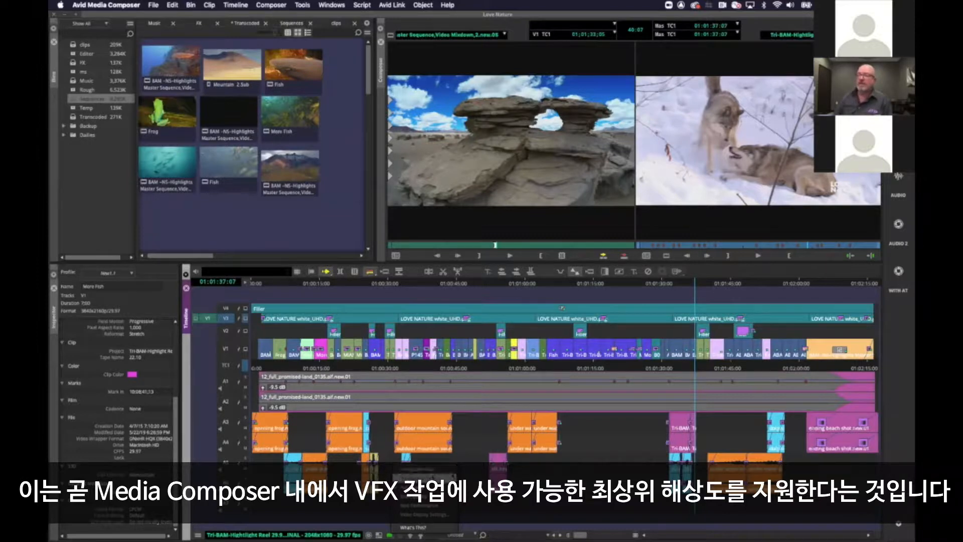
{"action": "left_click", "coordinate": [449, 470]}
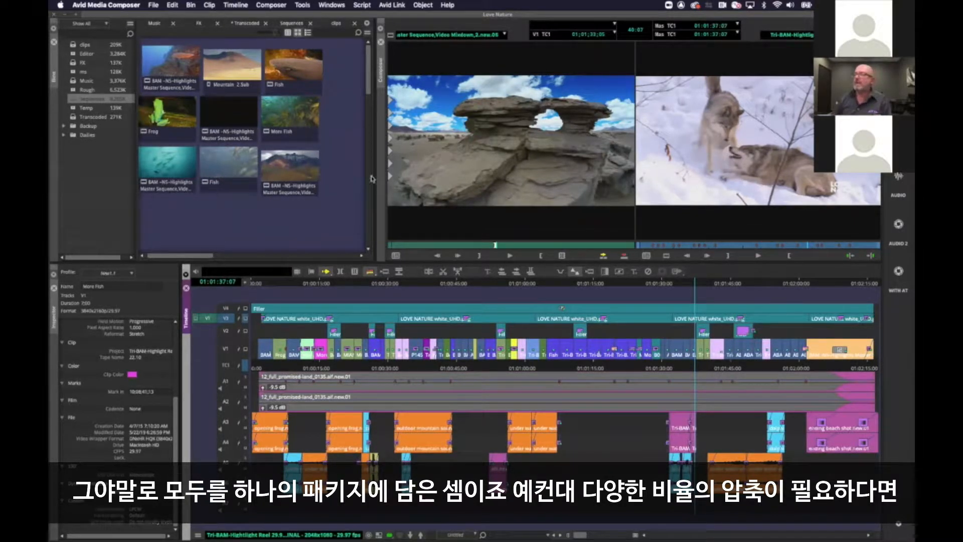
Switch the clips bin from frame view to text view.
{"action": "left_click", "coordinate": [289, 164]}
{"action": "right_click", "coordinate": [283, 164]}
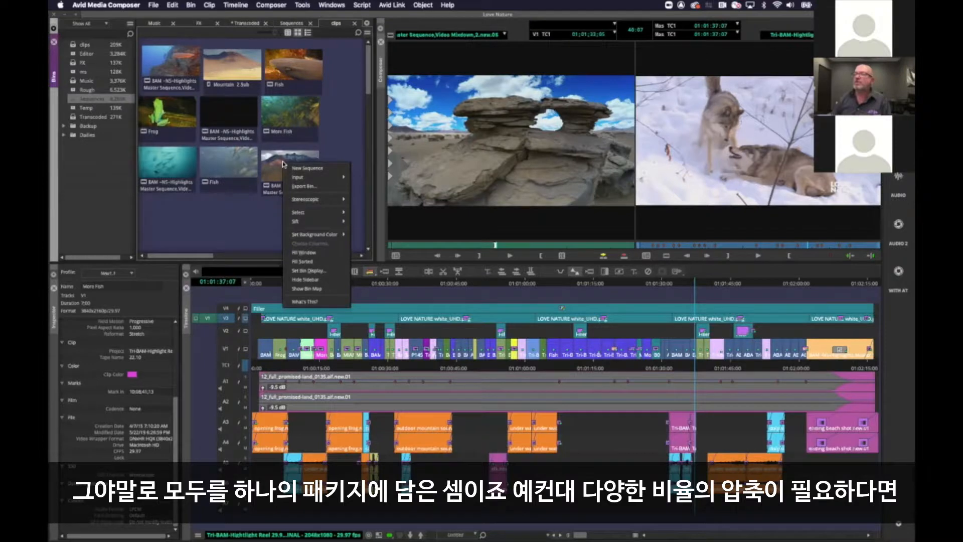
{"action": "left_click", "coordinate": [257, 222]}
{"action": "left_click", "coordinate": [288, 33]}
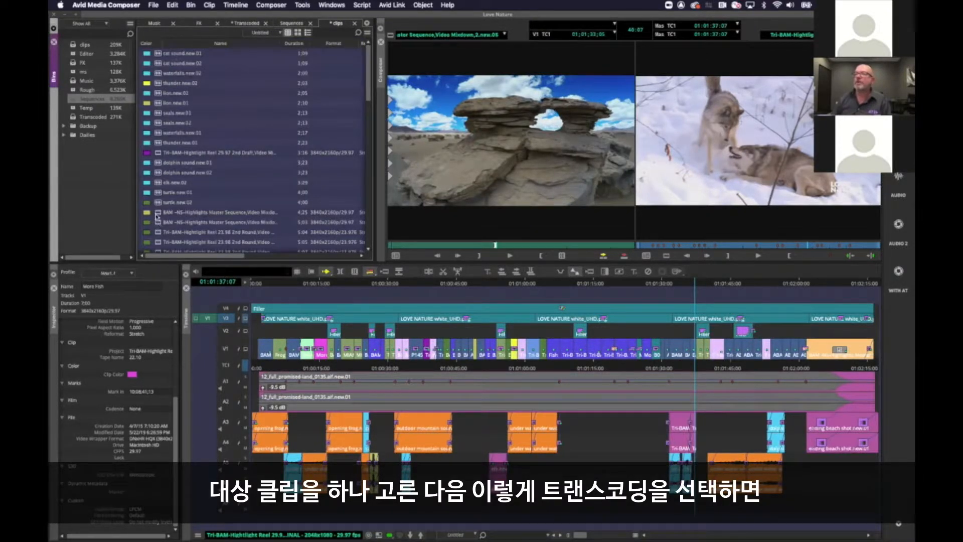
Examine the target video resolutions for transcoding the first BAM –NS-Highlights Master Sequence clip, and cancel the transcode.
{"action": "left_click", "coordinate": [157, 216]}
{"action": "right_click", "coordinate": [157, 216]}
{"action": "left_click", "coordinate": [191, 150]}
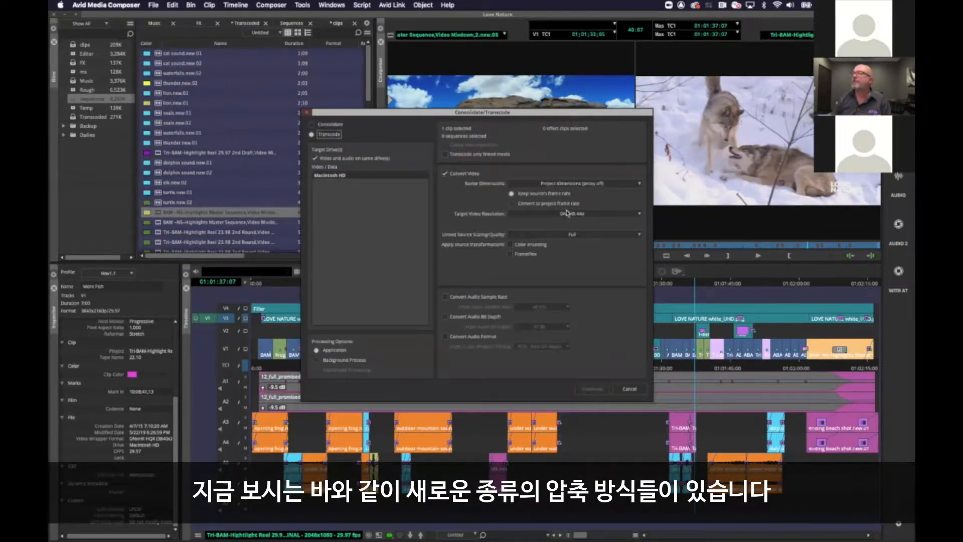
{"action": "left_click", "coordinate": [567, 213]}
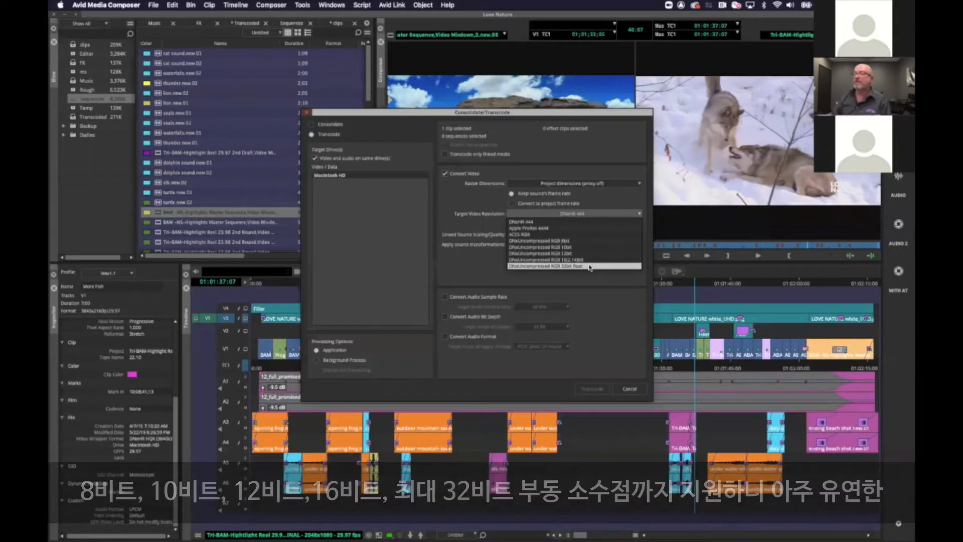
{"action": "left_click", "coordinate": [624, 389]}
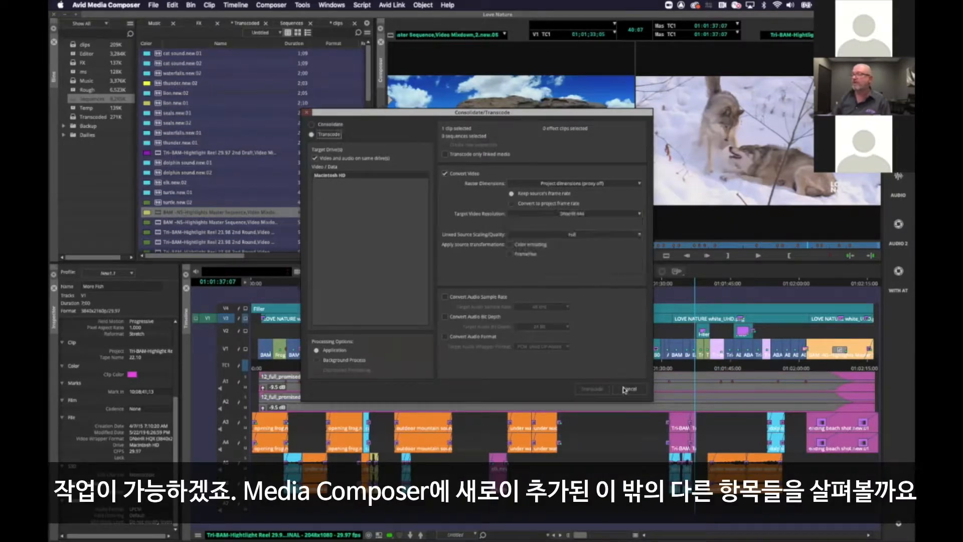
{"action": "left_click", "coordinate": [624, 390]}
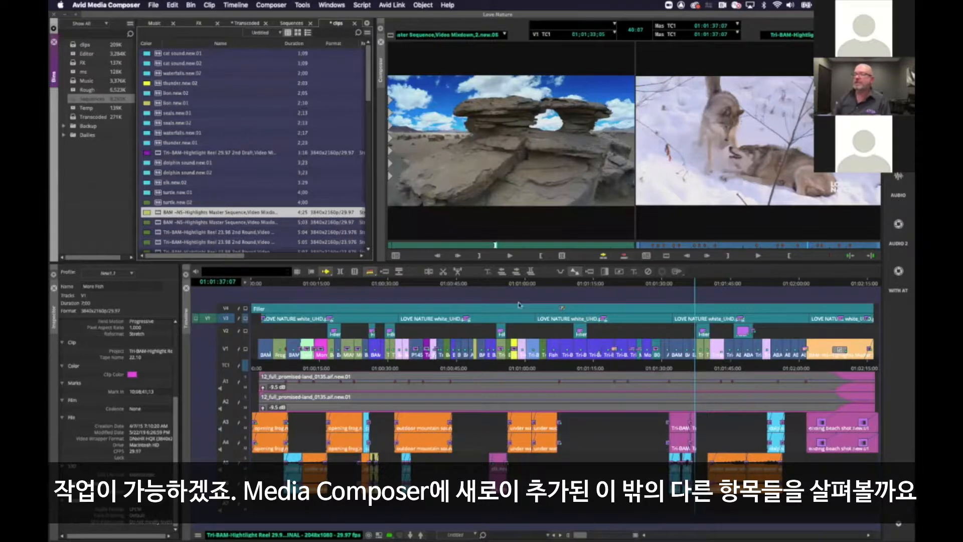
Examine the video wrapper formats for the media type in the project's Media Creation settings, and leave the settings without changes.
{"action": "left_click", "coordinate": [155, 6]}
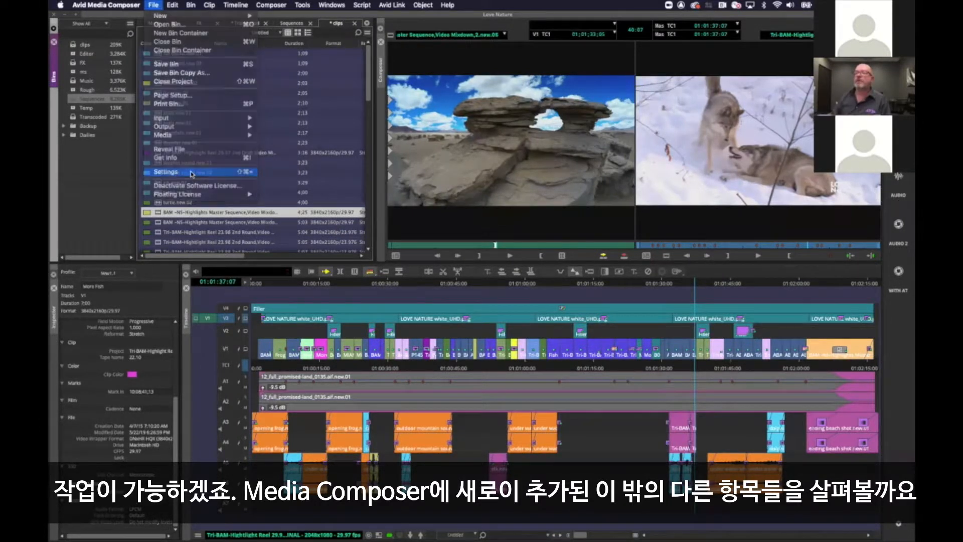
{"action": "left_click", "coordinate": [191, 174]}
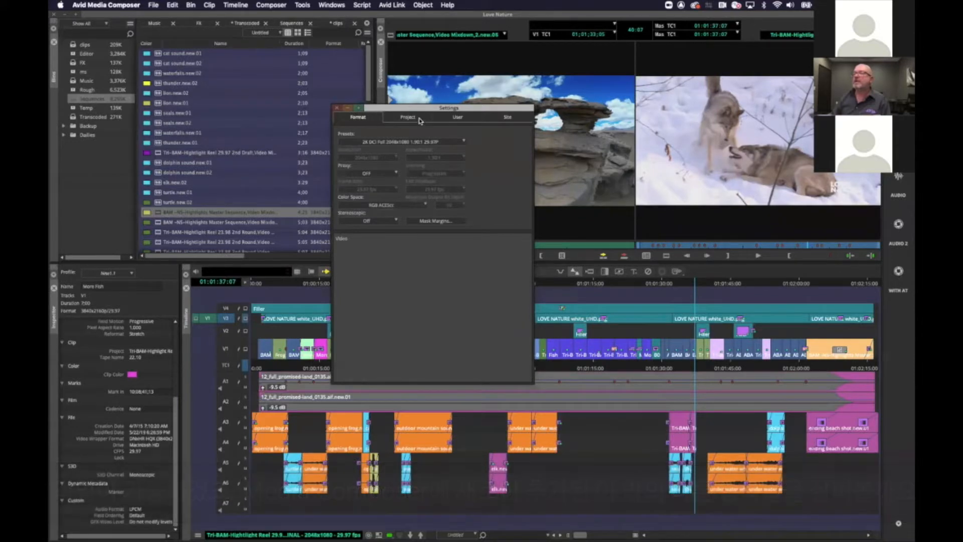
{"action": "left_click", "coordinate": [420, 121]}
{"action": "double_click", "coordinate": [372, 192]}
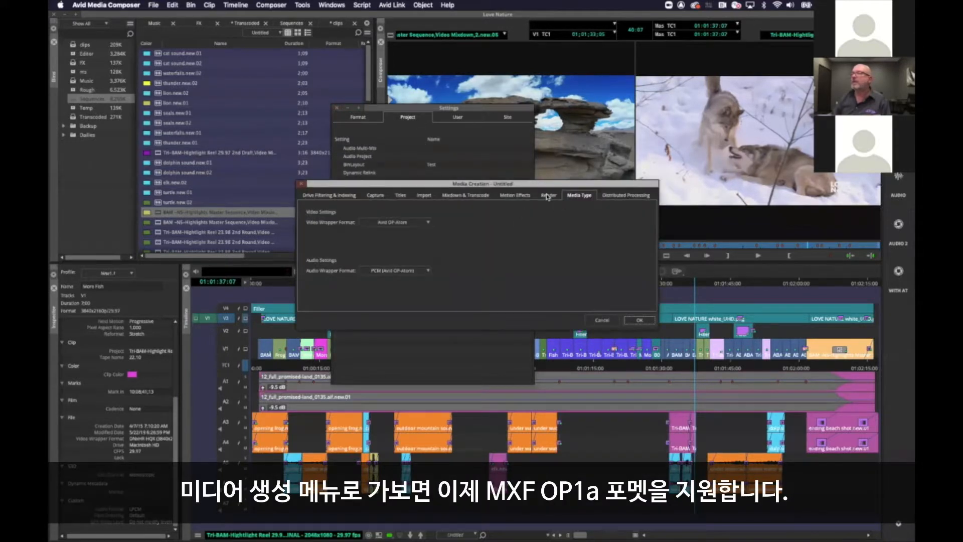
{"action": "left_click", "coordinate": [423, 222]}
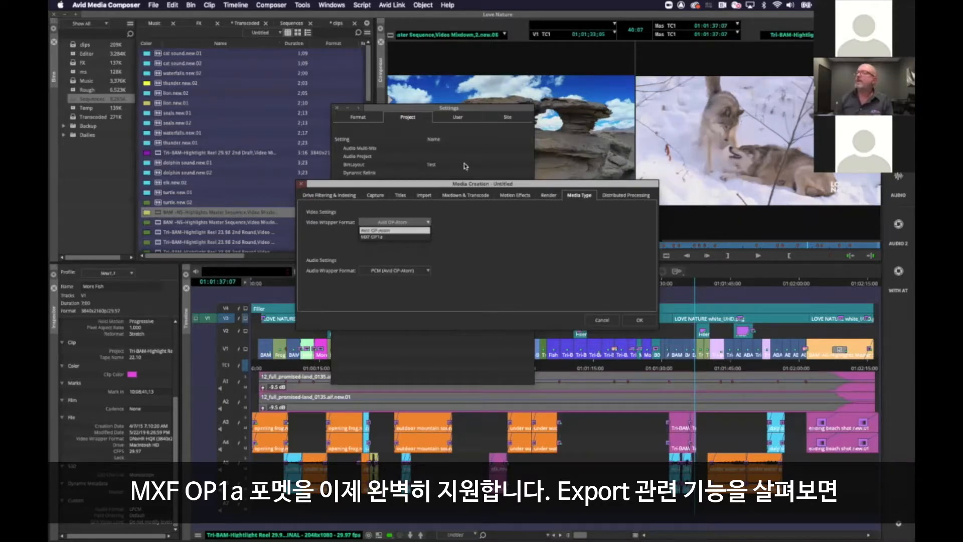
{"action": "left_click", "coordinate": [612, 322]}
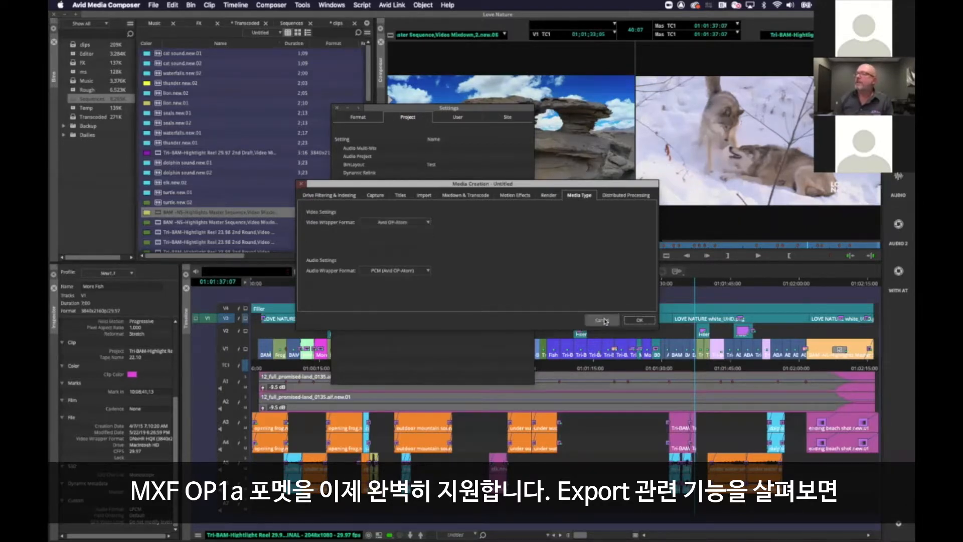
{"action": "left_click", "coordinate": [602, 320]}
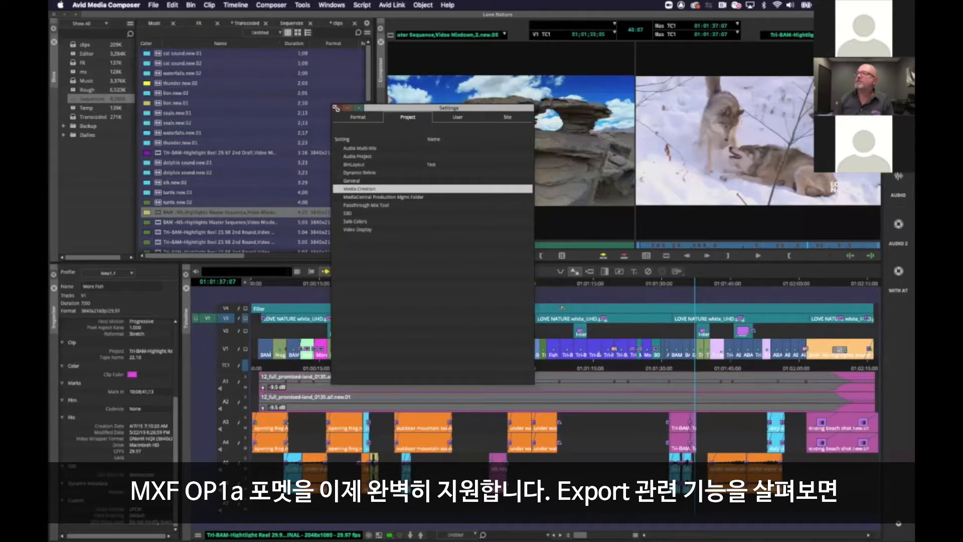
{"action": "left_click", "coordinate": [336, 107]}
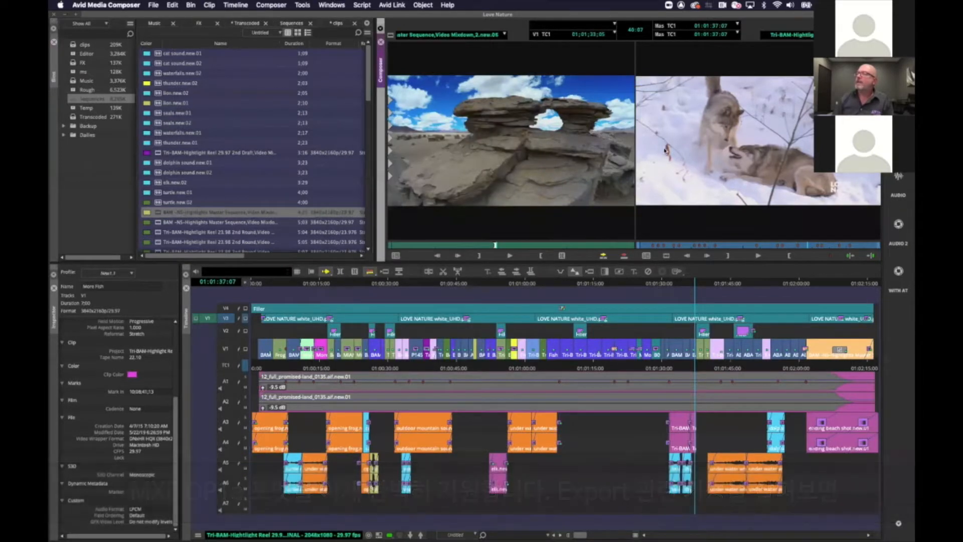
Examine the file formats, including IMF, in the export options of the sequence in the record monitor, and cancel the export.
{"action": "right_click", "coordinate": [667, 150]}
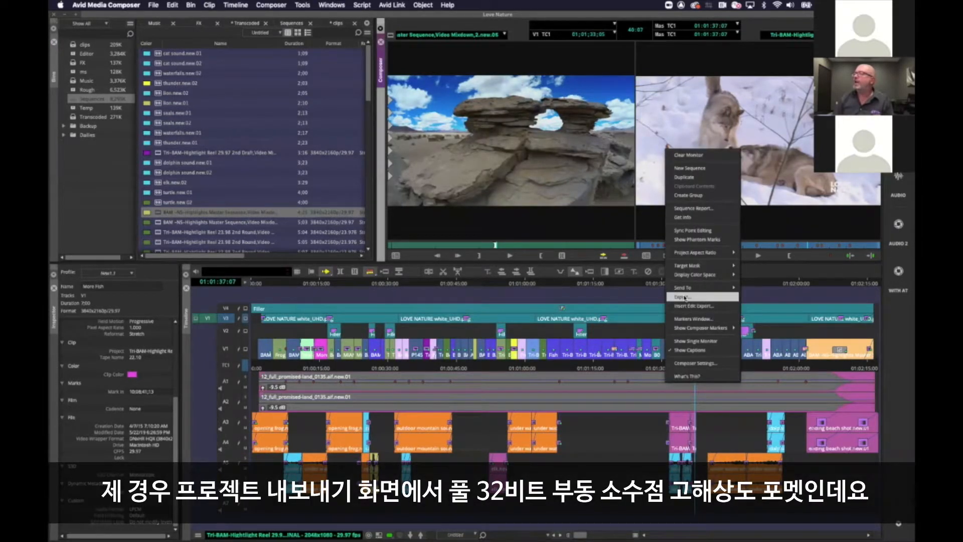
{"action": "left_click", "coordinate": [685, 297]}
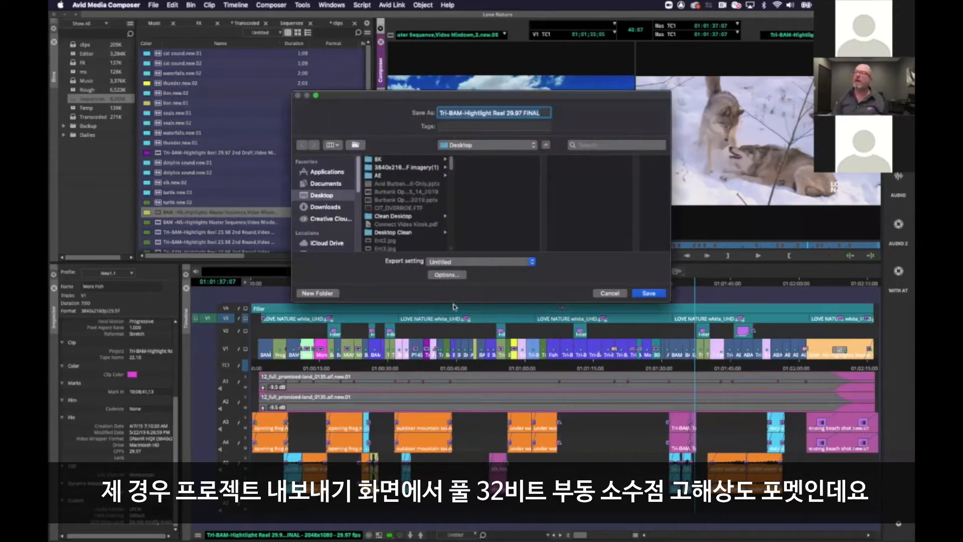
{"action": "left_click", "coordinate": [443, 274]}
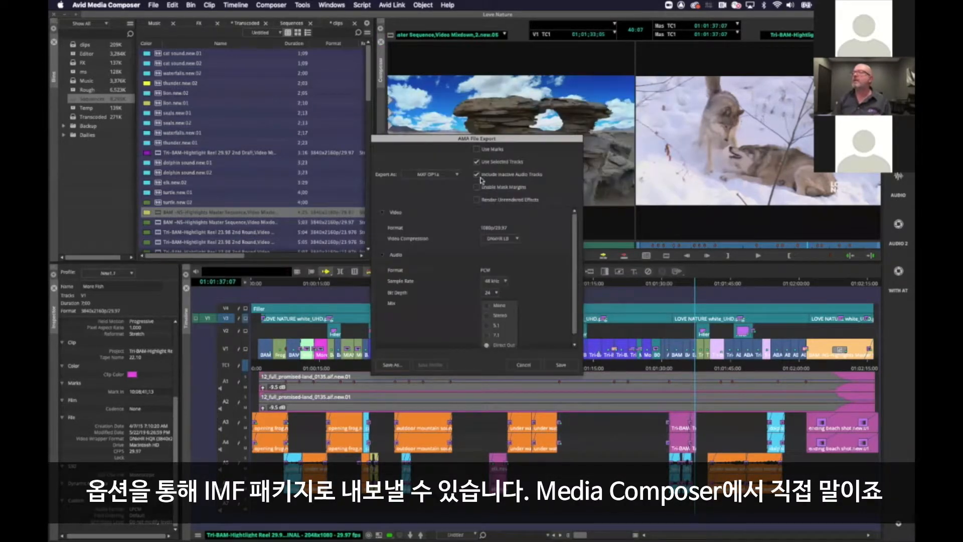
{"action": "left_click", "coordinate": [435, 175]}
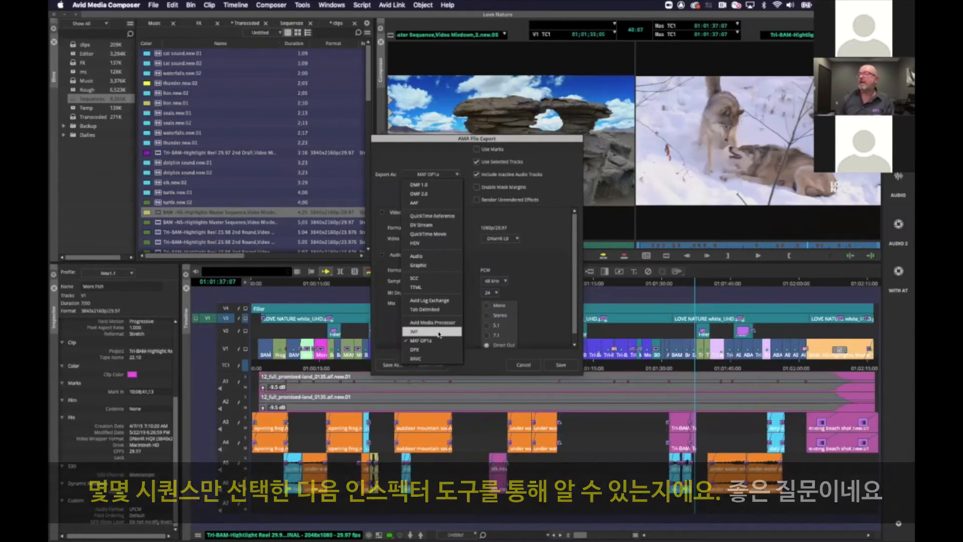
{"action": "left_click", "coordinate": [441, 193]}
{"action": "left_click", "coordinate": [523, 365]}
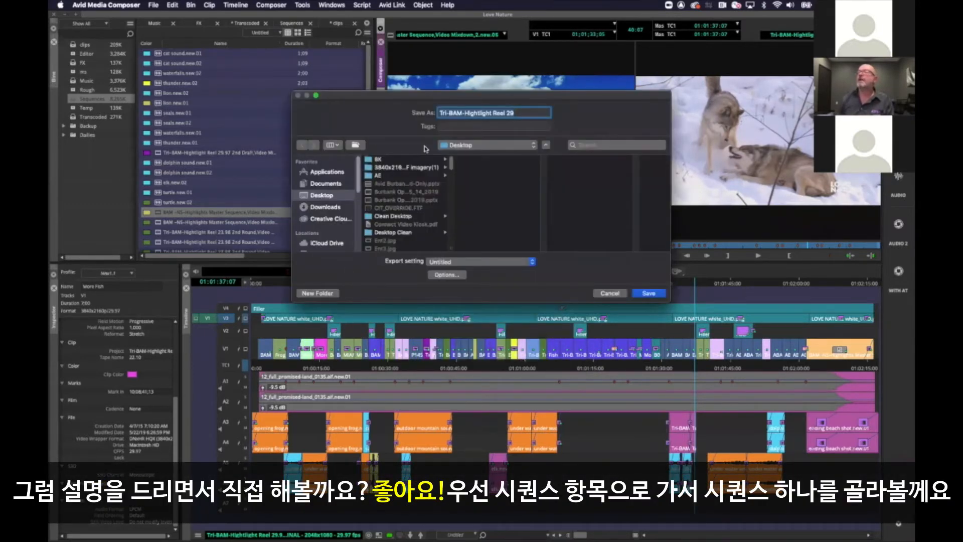
{"action": "left_click", "coordinate": [619, 296]}
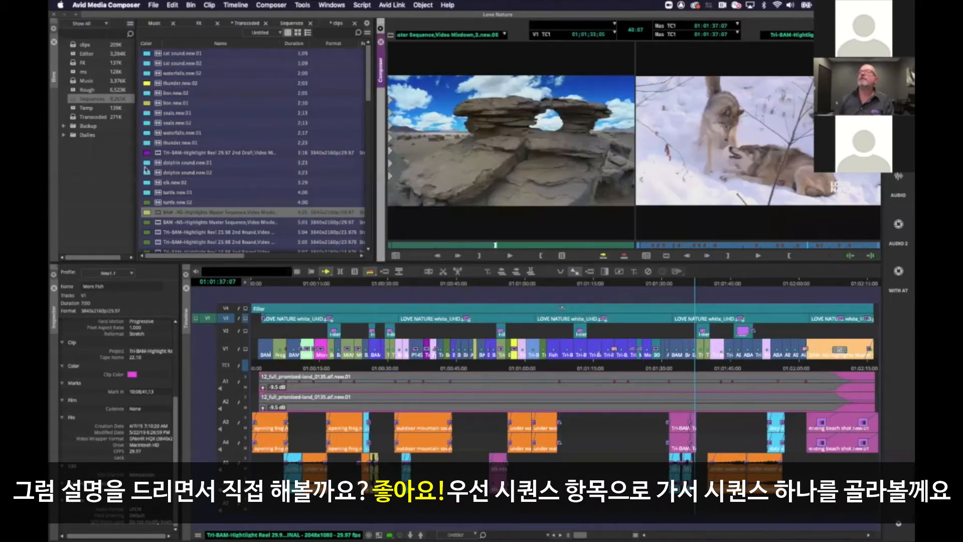
Open the Sequences bin and select different sequences to check their metadata in the Inspector.
{"action": "double_click", "coordinate": [77, 98]}
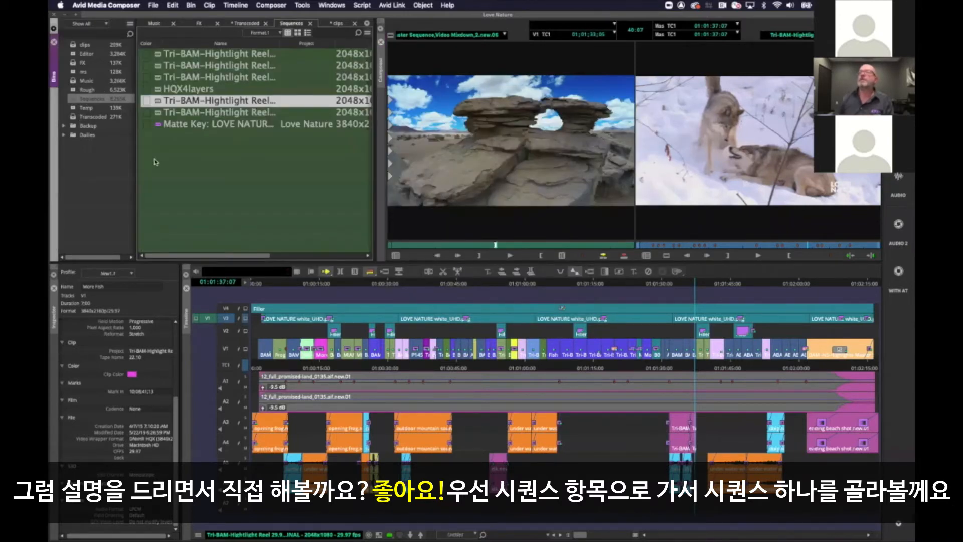
{"action": "left_click", "coordinate": [153, 90]}
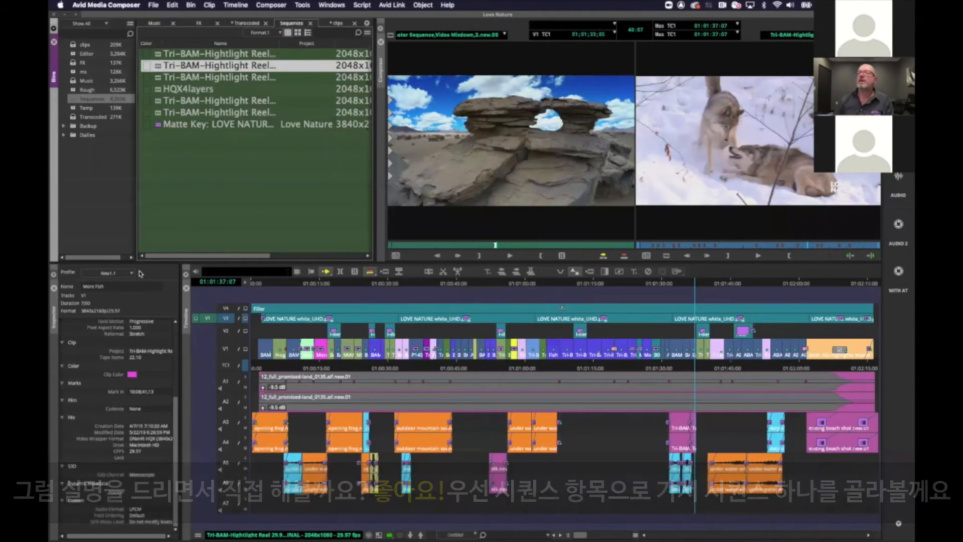
{"action": "left_click", "coordinate": [154, 301]}
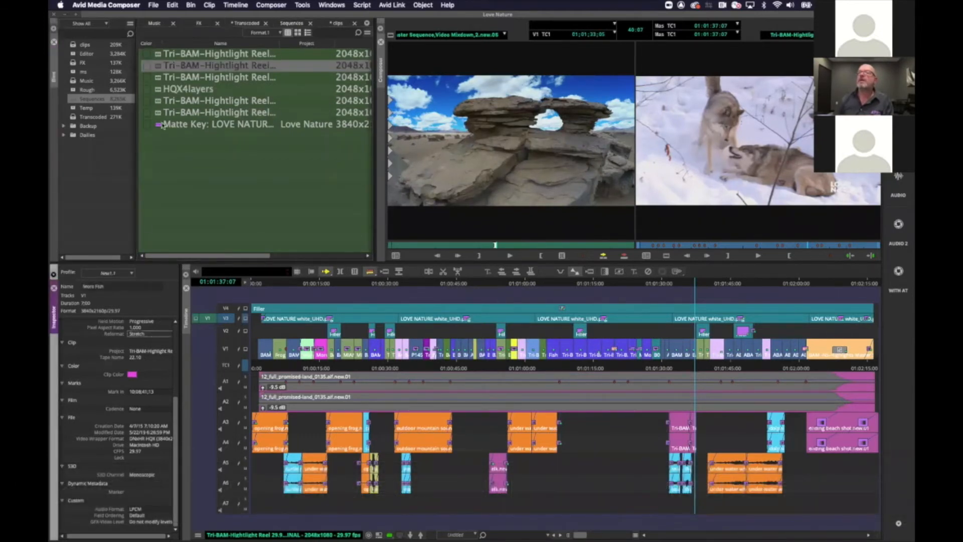
{"action": "left_click", "coordinate": [158, 113]}
{"action": "left_click", "coordinate": [158, 101]}
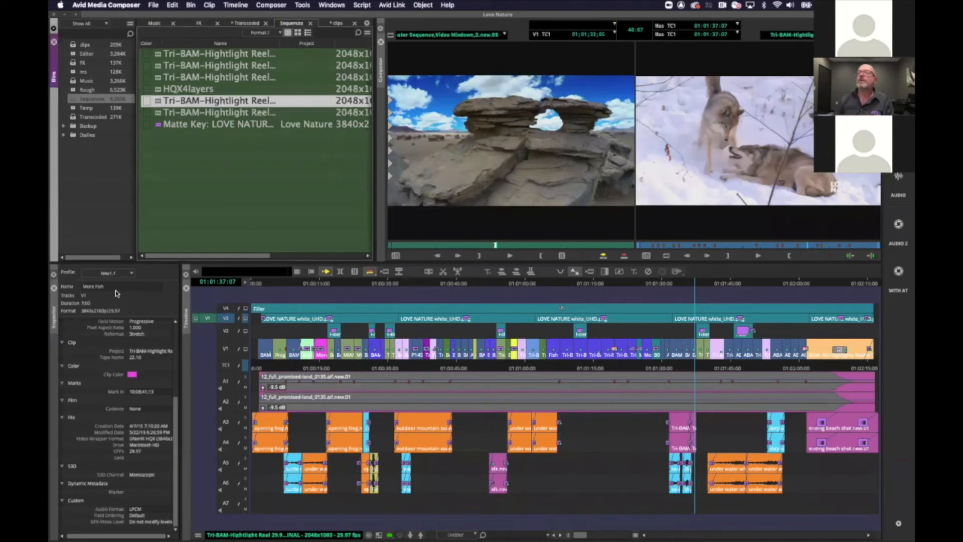
{"action": "left_click", "coordinate": [117, 293]}
{"action": "left_click", "coordinate": [107, 212]}
Load the HQX4layers sequence into the timeline and turn on Follow Selection for the Inspector.
{"action": "double_click", "coordinate": [160, 90]}
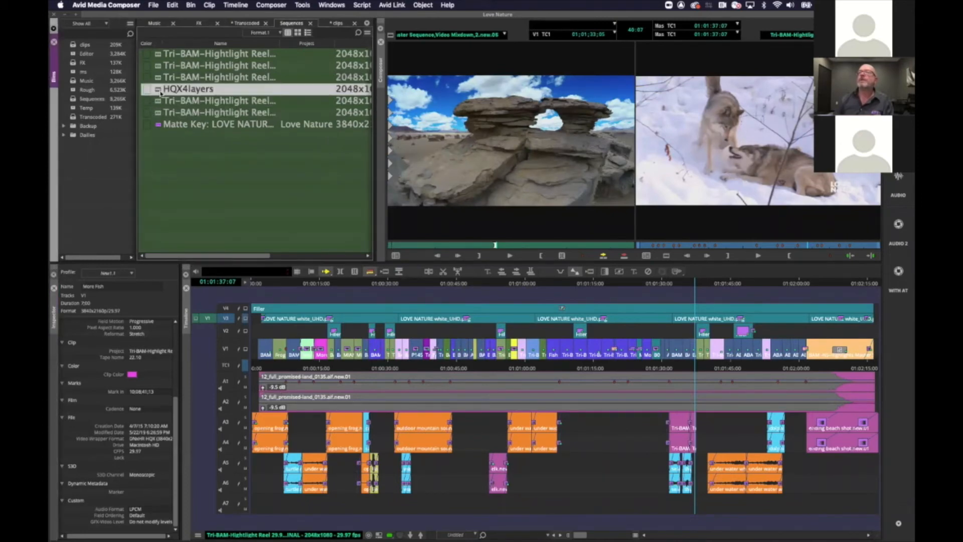
{"action": "left_click", "coordinate": [140, 302]}
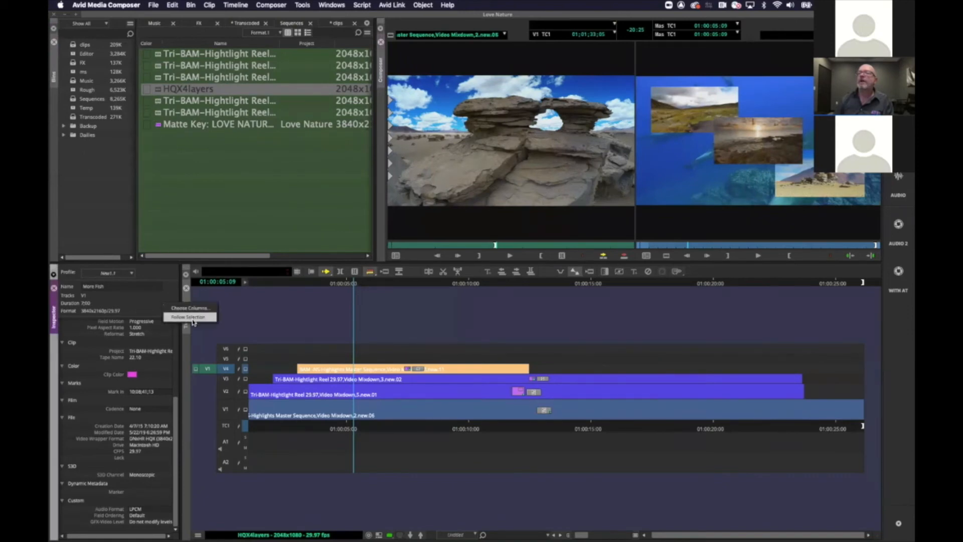
Compare the Inspector's durations for HQX4layers and the Tri-BAM-Hightlight Reel sequence below it, selected individually and together, and clear the selection.
{"action": "left_click", "coordinate": [159, 103]}
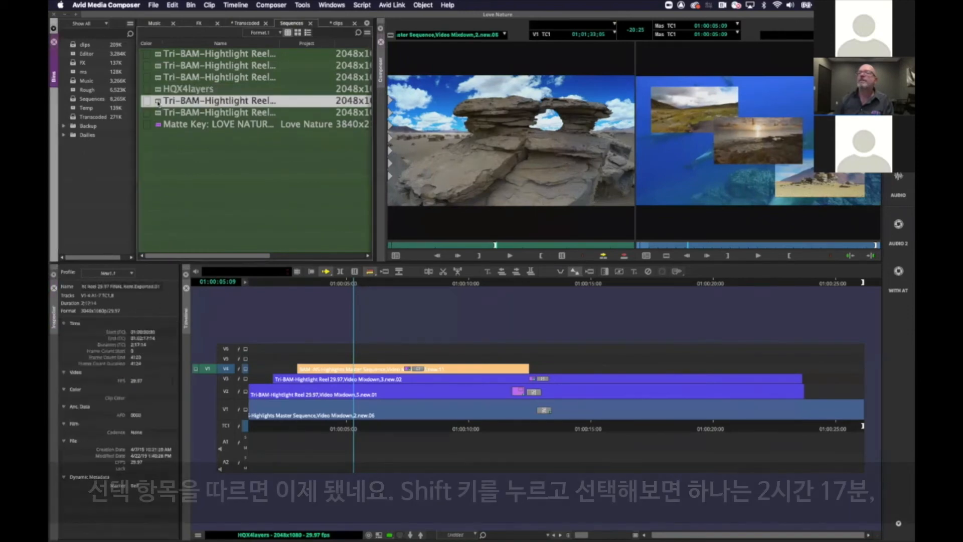
{"action": "left_click", "coordinate": [158, 89]}
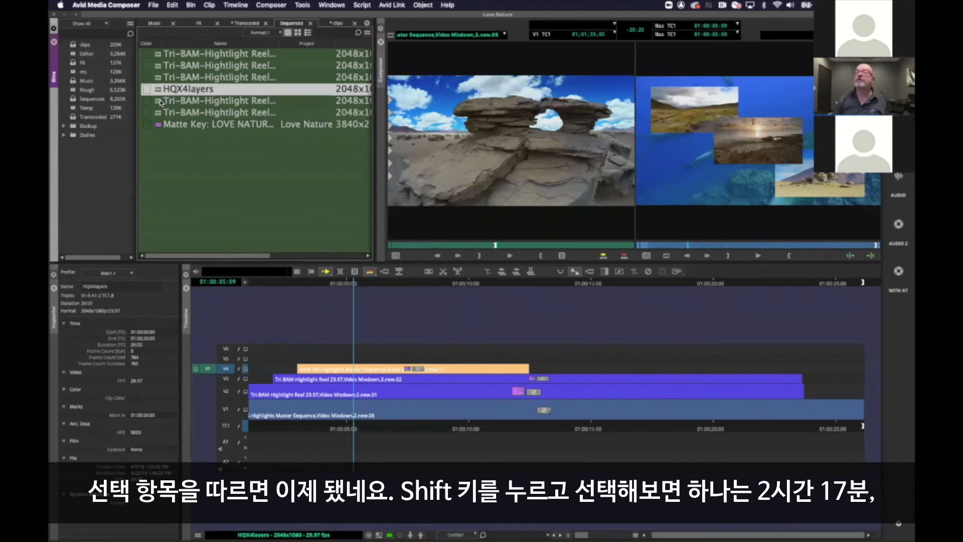
{"action": "left_click", "coordinate": [161, 102], "text": "shift"}
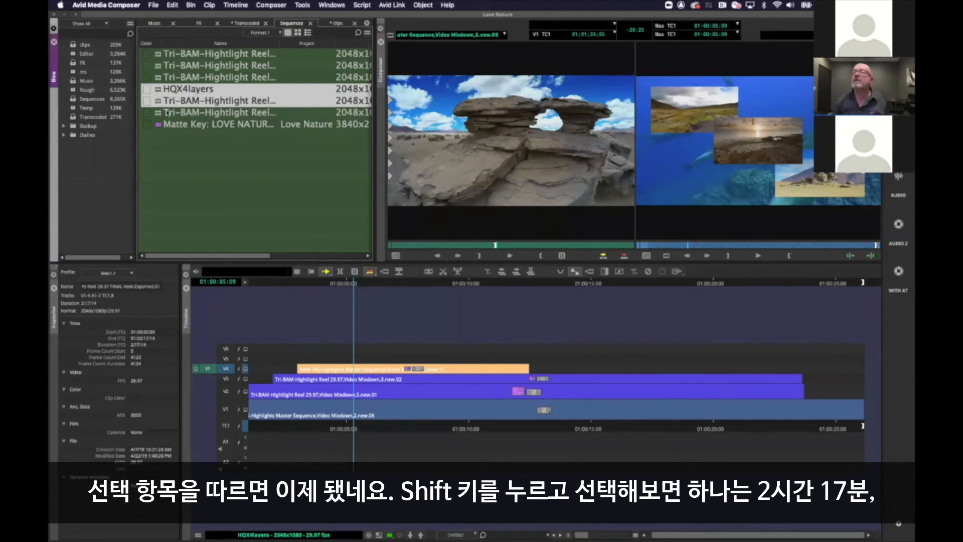
{"action": "left_click", "coordinate": [179, 152]}
{"action": "left_click", "coordinate": [159, 101]}
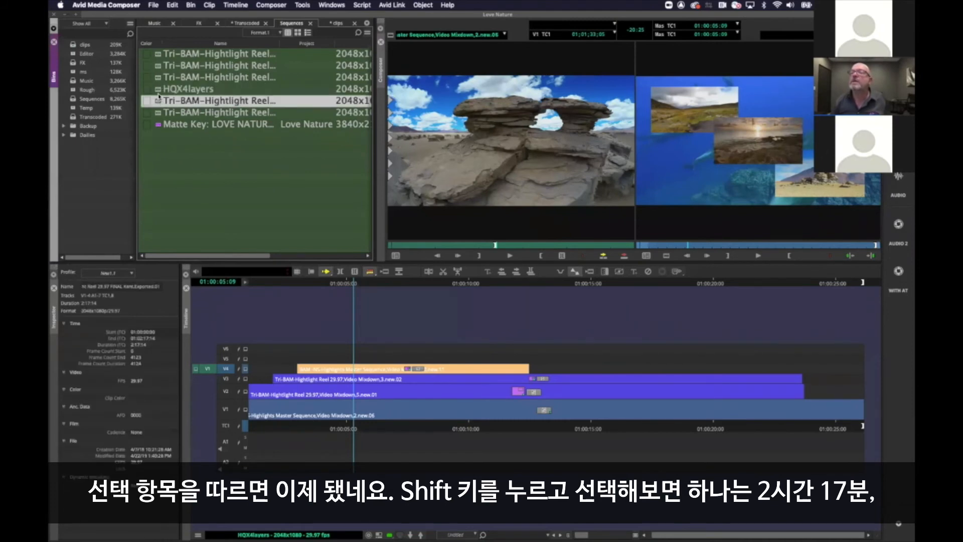
{"action": "left_click", "coordinate": [160, 90]}
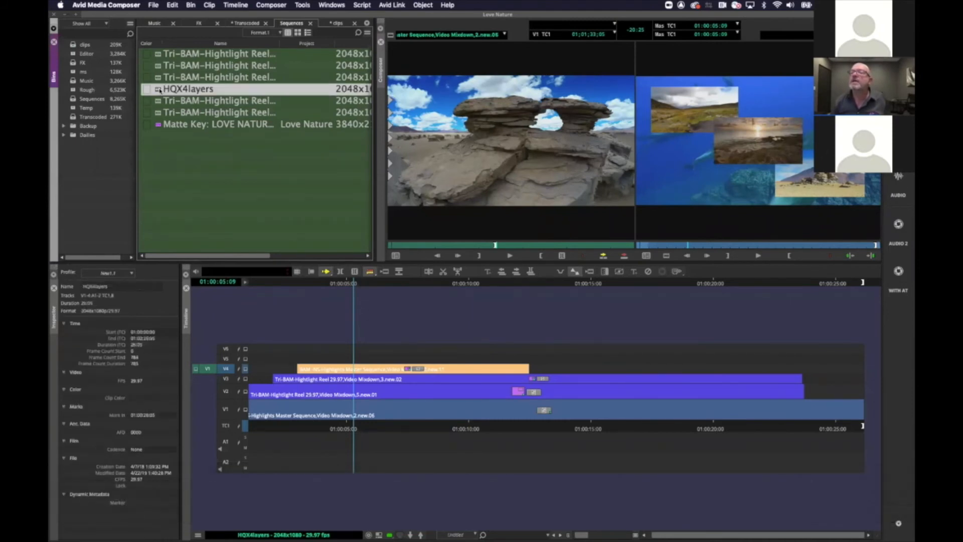
{"action": "left_click", "coordinate": [160, 102], "text": "shift"}
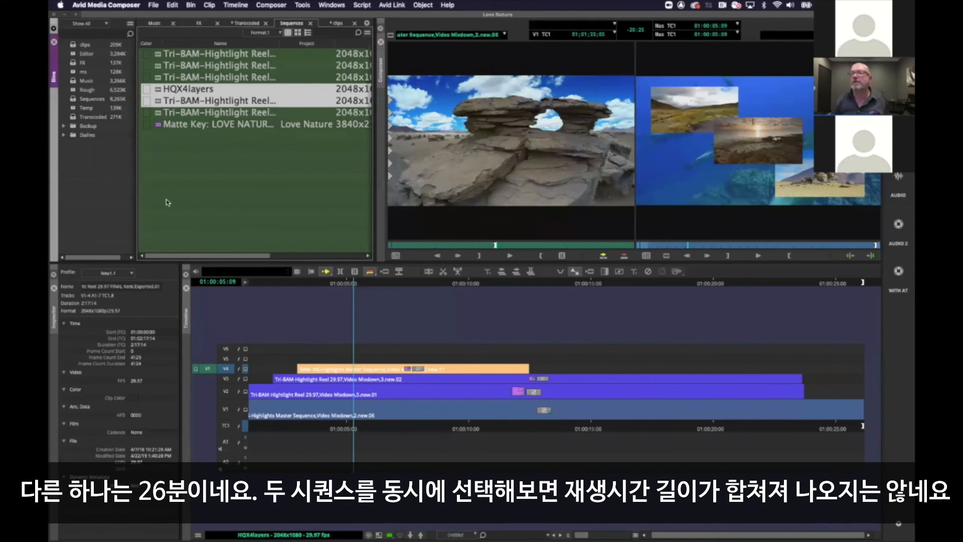
{"action": "left_click", "coordinate": [157, 173]}
{"action": "left_click", "coordinate": [161, 101]}
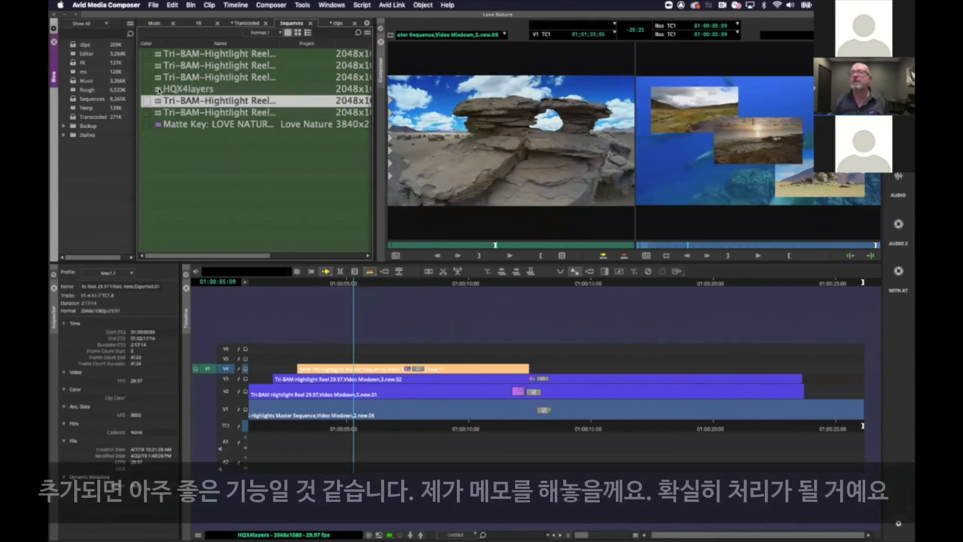
{"action": "left_click", "coordinate": [161, 91]}
{"action": "left_click", "coordinate": [159, 101], "text": "shift"}
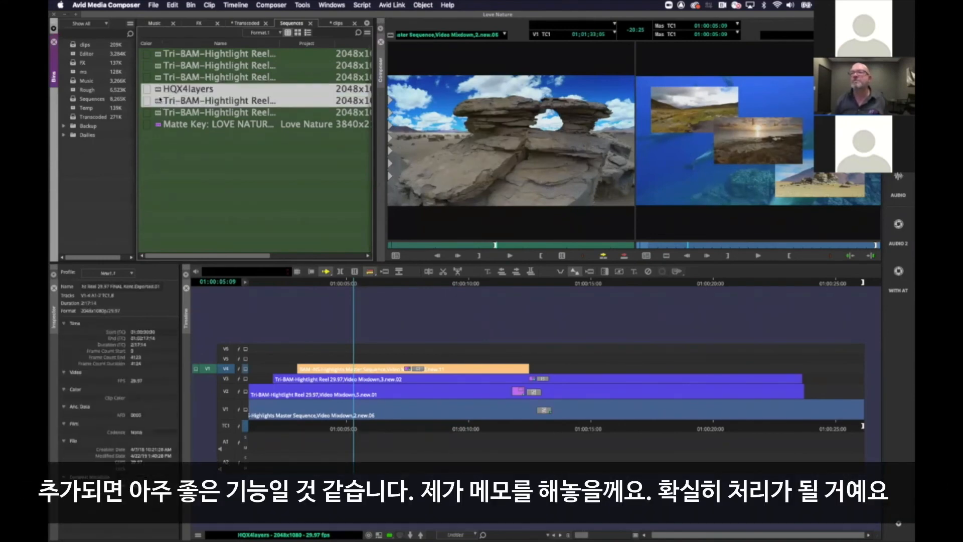
{"action": "left_click", "coordinate": [174, 152]}
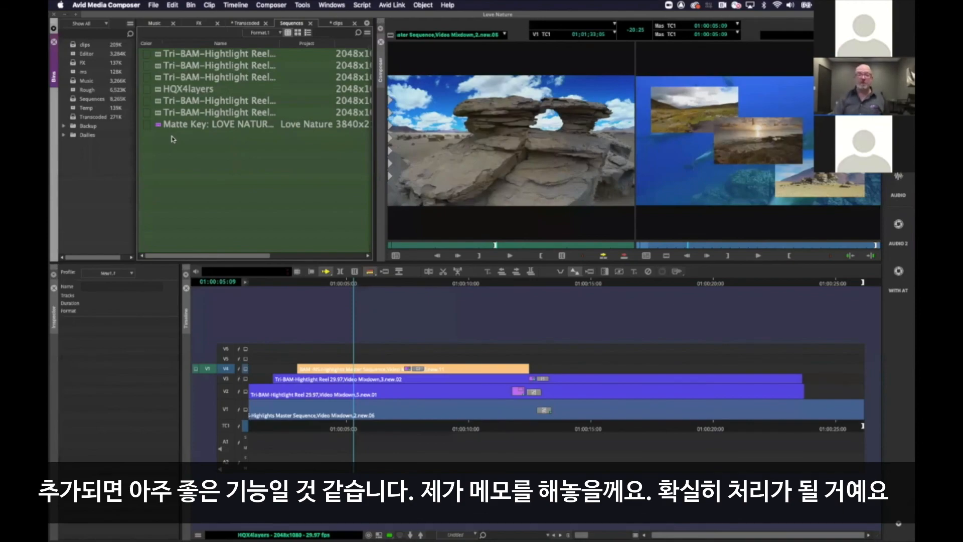